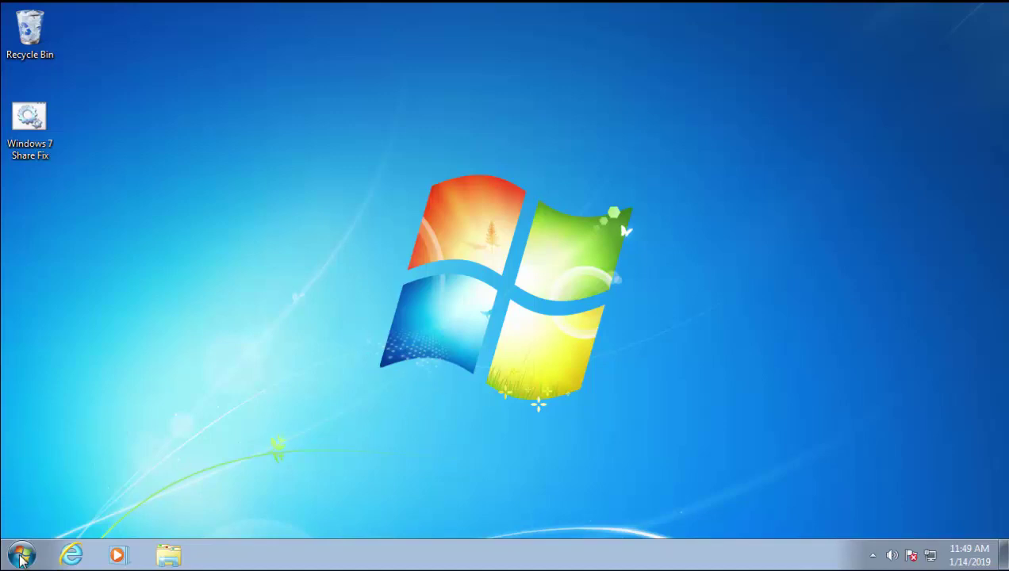
Launch the Registry Editor (regedit) and allow it to make changes to the computer
{"action": "left_click", "coordinate": [22, 557]}
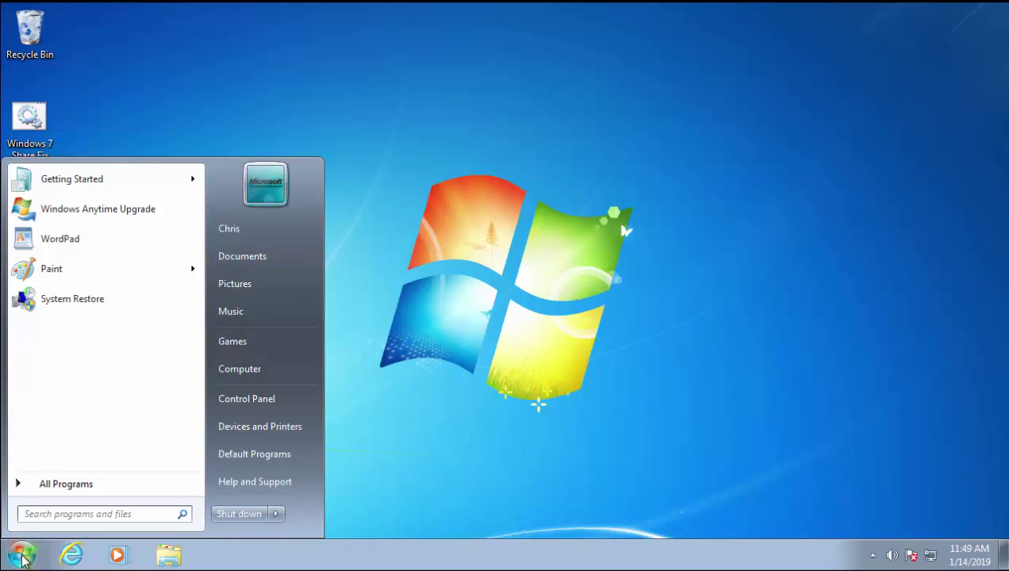
{"action": "type", "text": "rege"}
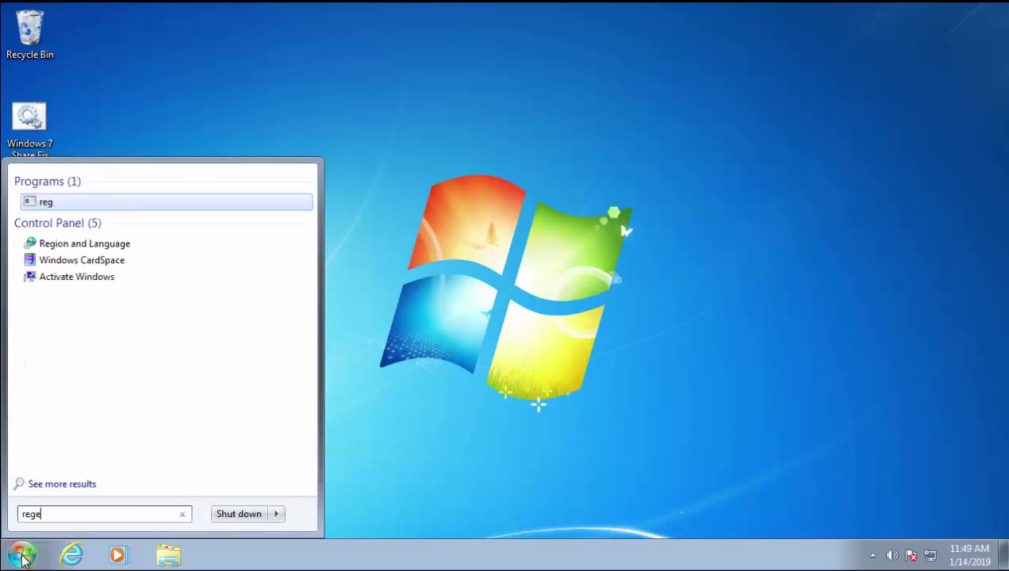
{"action": "type", "text": "dit"}
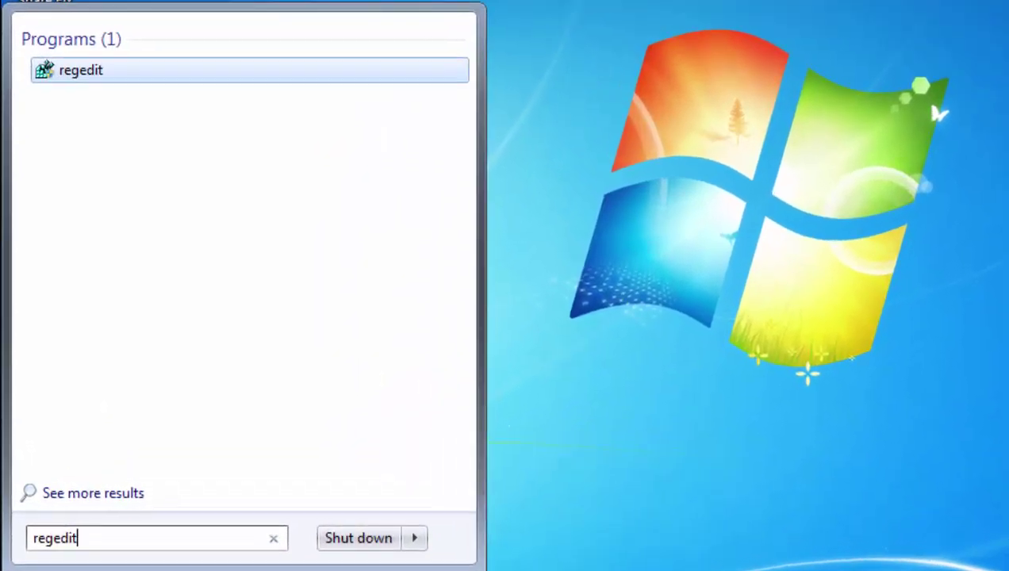
{"action": "left_click", "coordinate": [84, 78]}
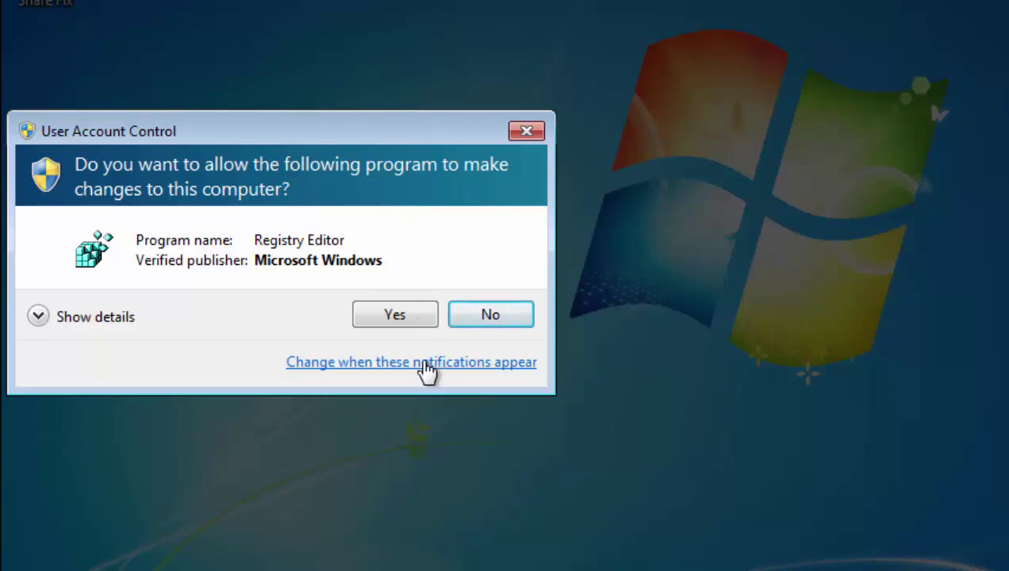
{"action": "left_click", "coordinate": [417, 320]}
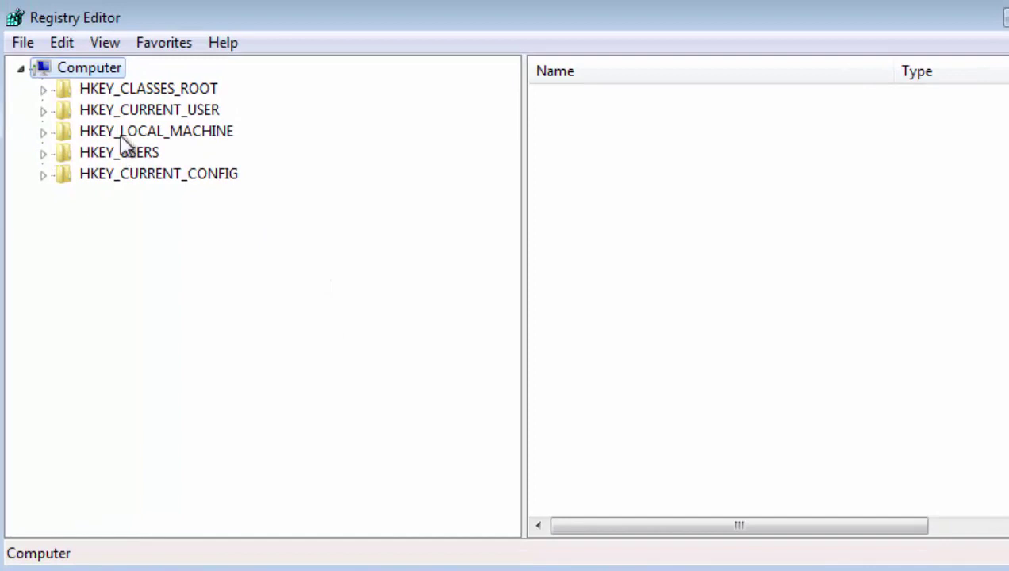
Expand the registry tree through HKEY_LOCAL_MACHINE and SOFTWARE down to the Microsoft key
{"action": "left_click", "coordinate": [121, 136]}
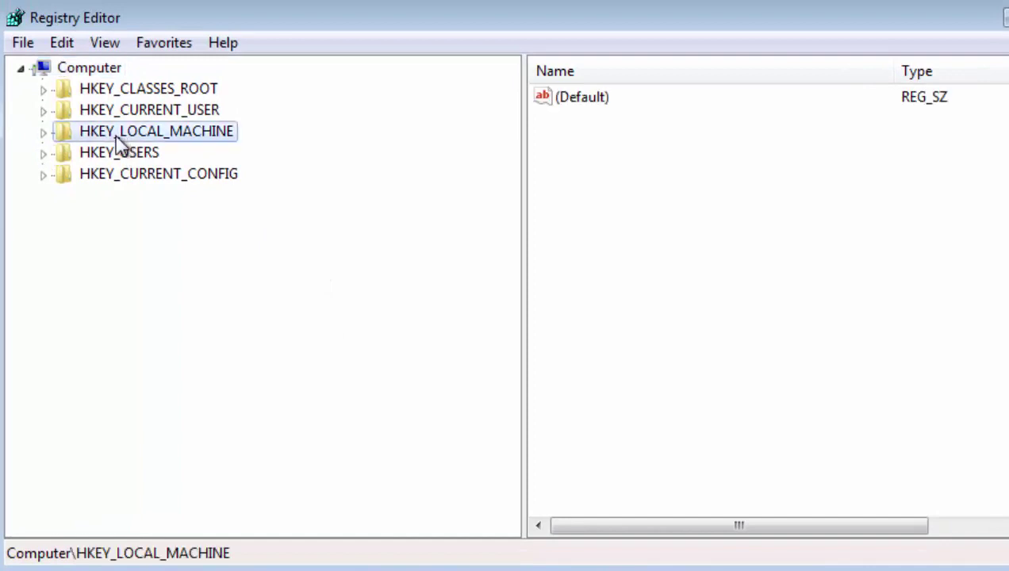
{"action": "left_click", "coordinate": [45, 135]}
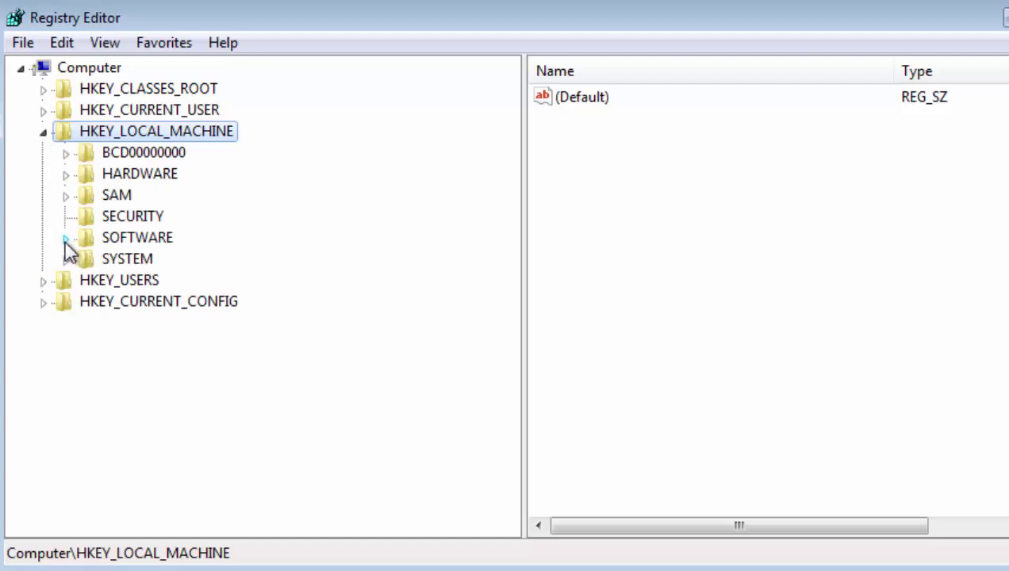
{"action": "left_click", "coordinate": [66, 238]}
{"action": "scroll", "coordinate": [127, 252], "scroll_direction": "down", "scroll_amount": 1}
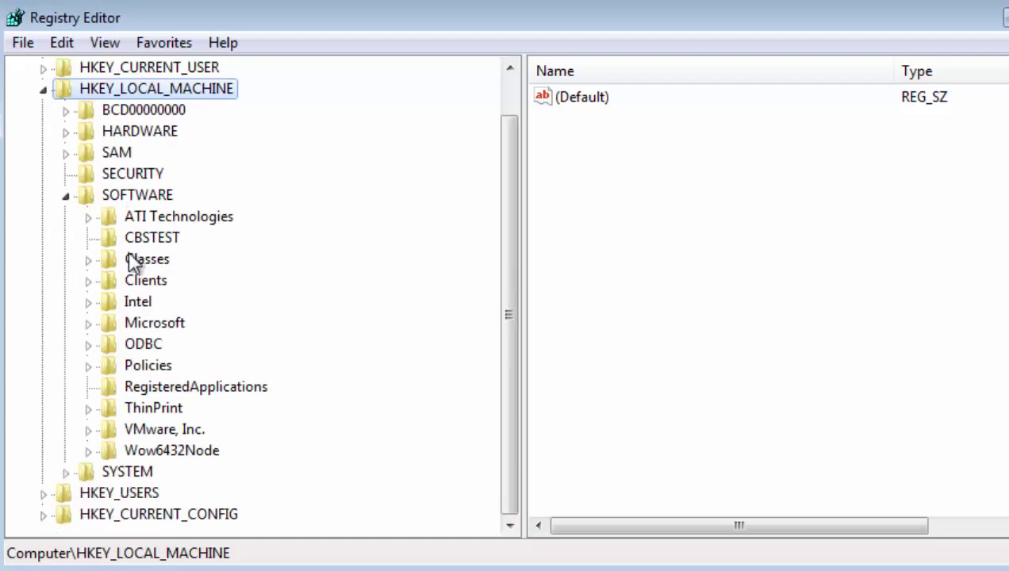
{"action": "left_click", "coordinate": [90, 324]}
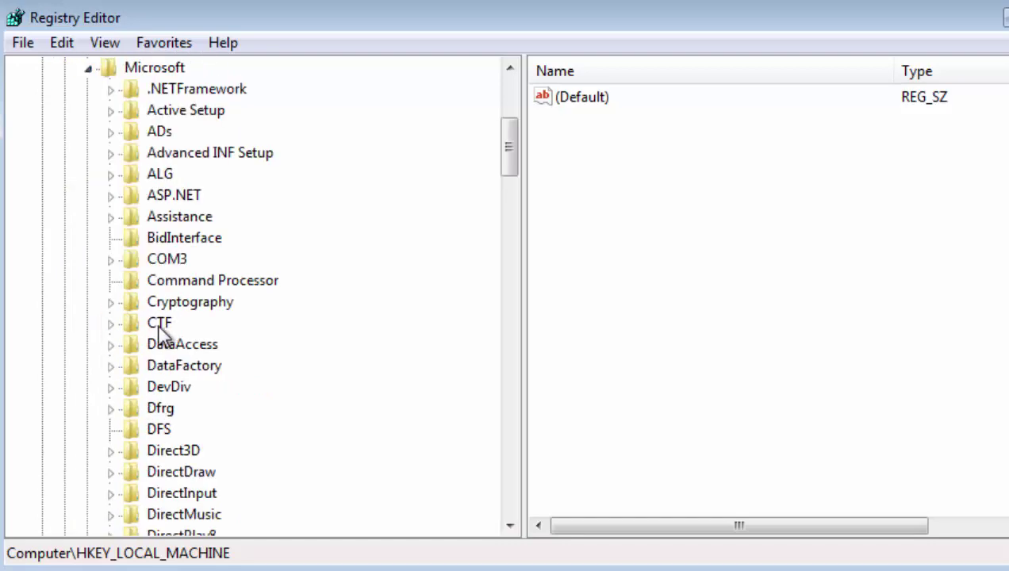
Under the Microsoft key, expand Windows\CurrentVersion\Policies and select the System key to list its values
{"action": "scroll", "coordinate": [161, 333], "scroll_direction": "down", "scroll_amount": 20}
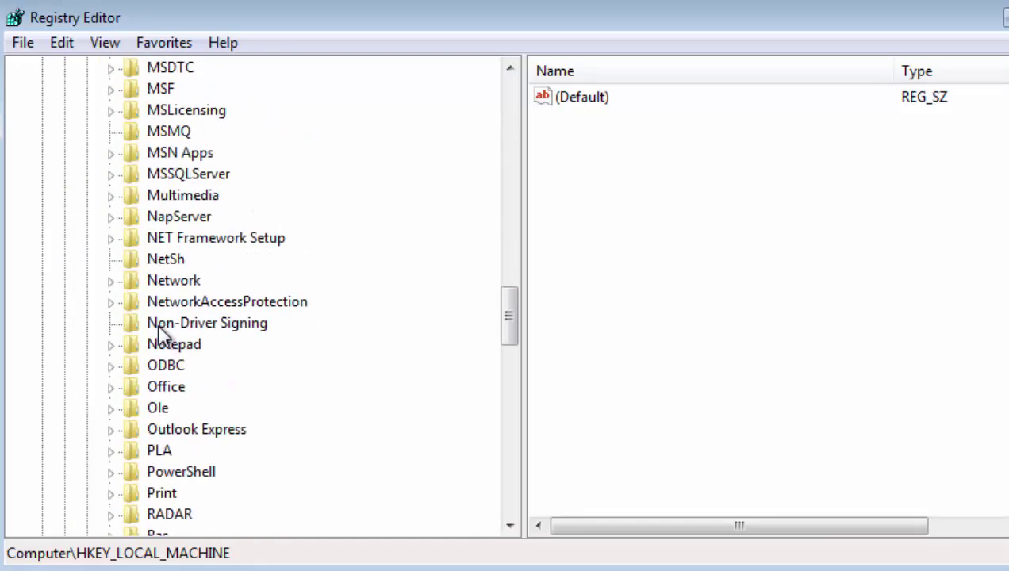
{"action": "scroll", "coordinate": [161, 333], "scroll_direction": "down", "scroll_amount": 9}
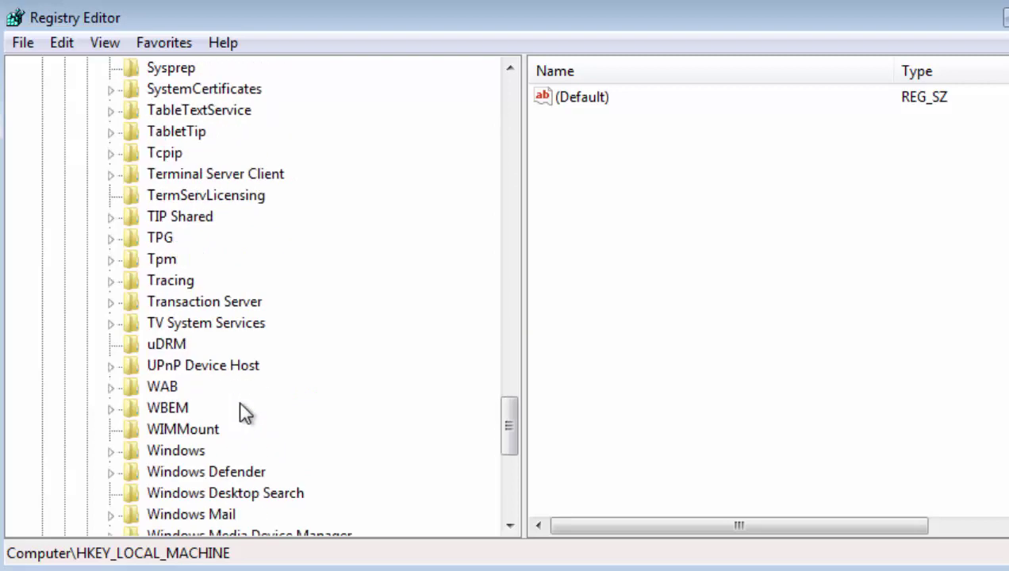
{"action": "left_click", "coordinate": [111, 387]}
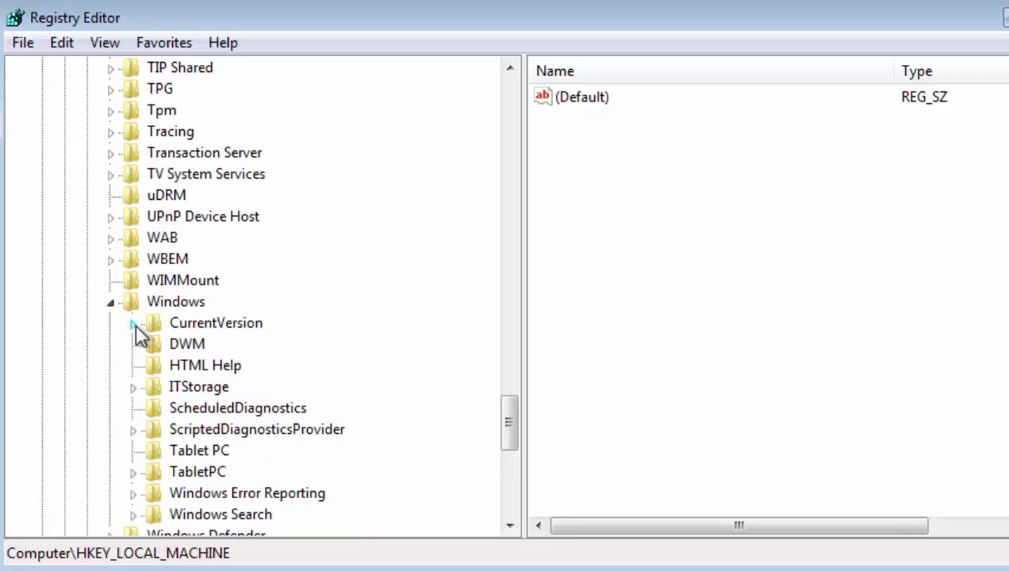
{"action": "left_click", "coordinate": [133, 324]}
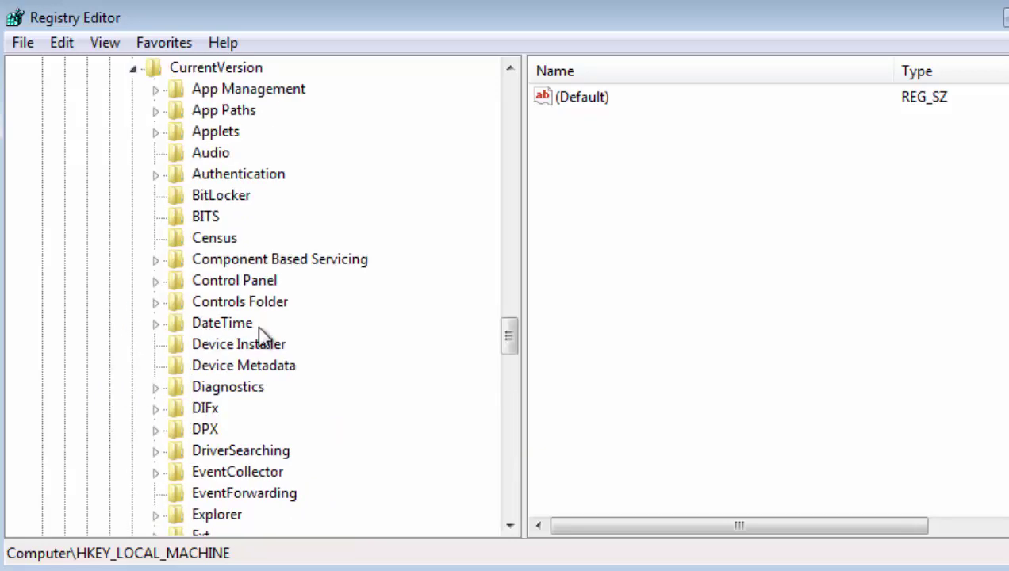
{"action": "scroll", "coordinate": [262, 337], "scroll_direction": "down", "scroll_amount": 10}
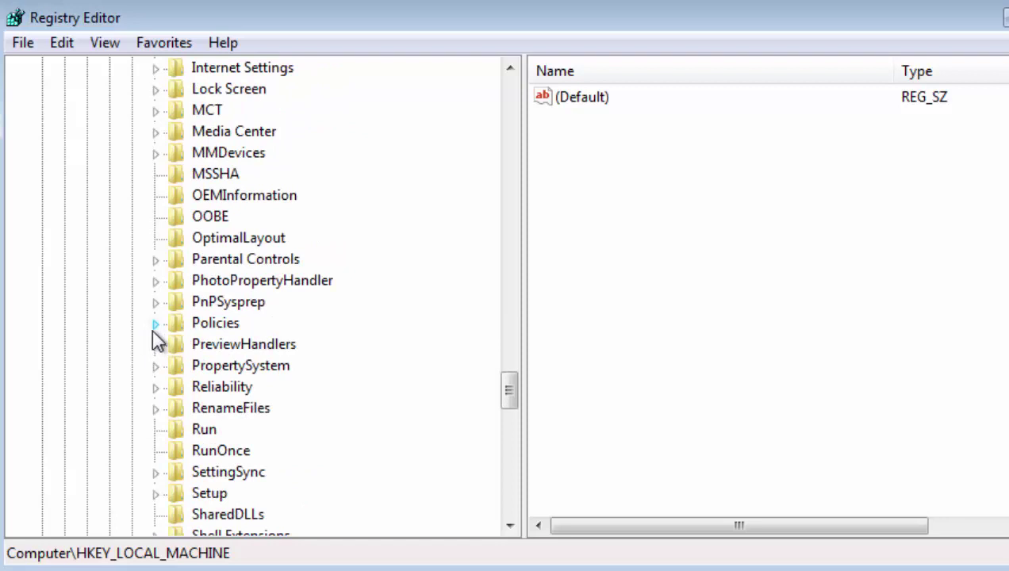
{"action": "left_click", "coordinate": [156, 326]}
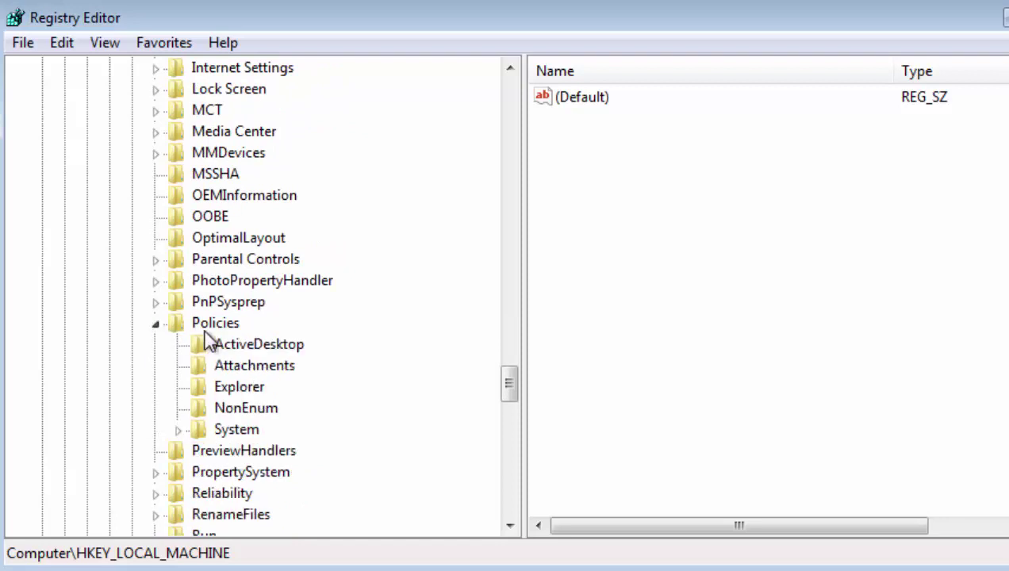
{"action": "left_click", "coordinate": [178, 430]}
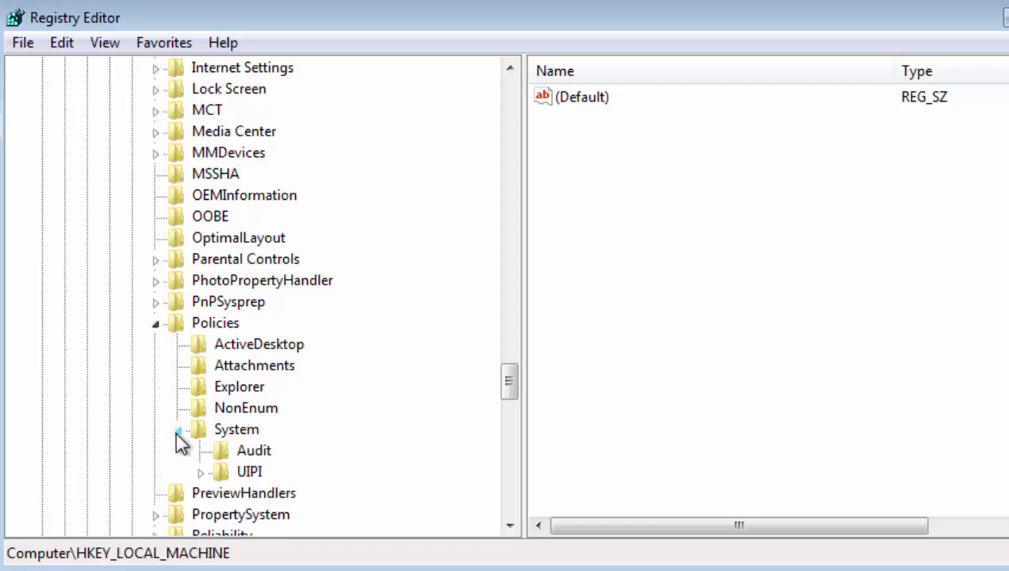
{"action": "left_click", "coordinate": [231, 436]}
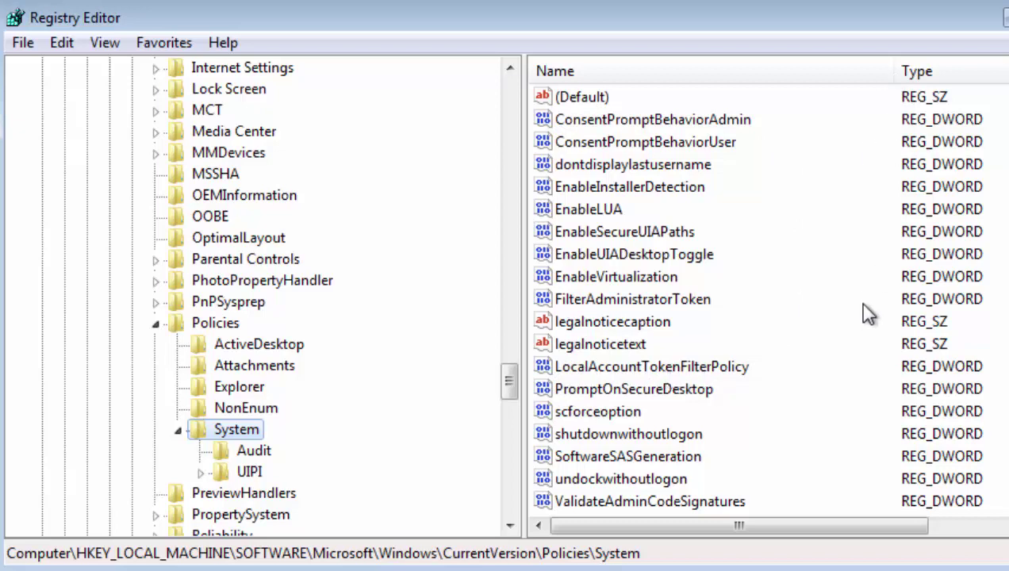
Set the LocalAccountTokenFilterPolicy DWORD in the System key to 0 and close the Registry Editor
{"action": "left_click_drag", "start_coordinate": [889, 74], "coordinate": [722, 96]}
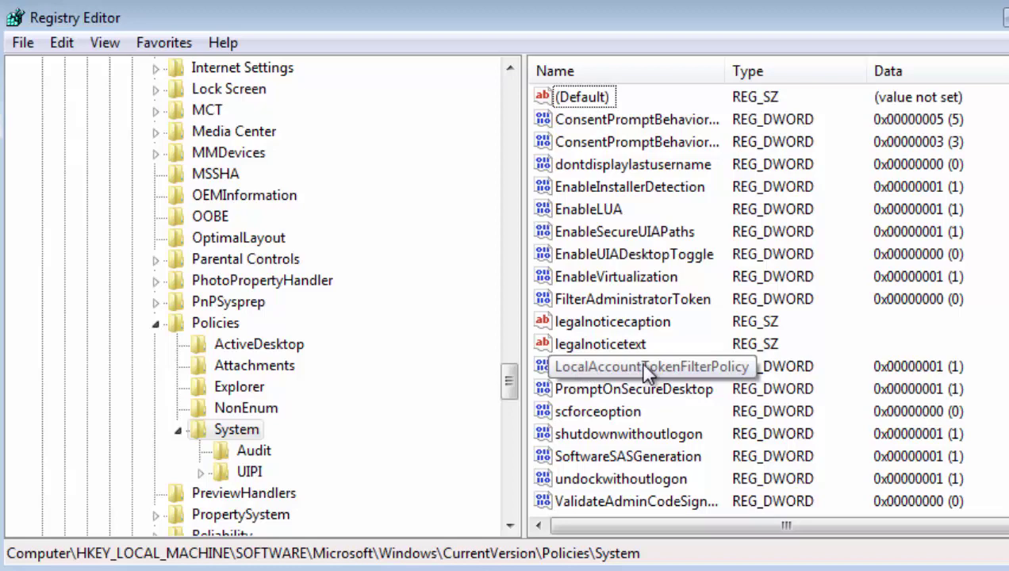
{"action": "double_click", "coordinate": [647, 369]}
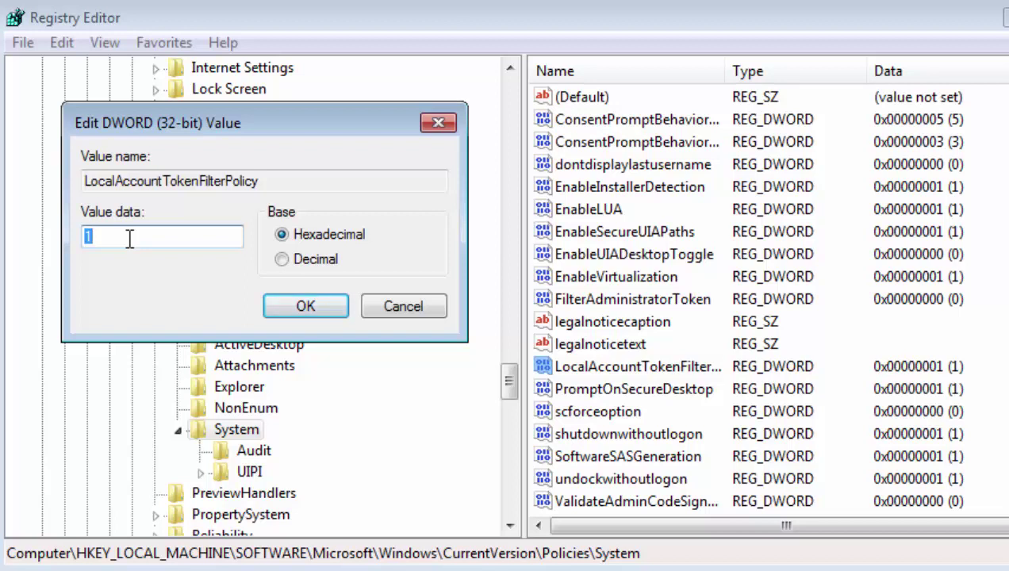
{"action": "type", "text": "0"}
{"action": "left_click", "coordinate": [306, 307]}
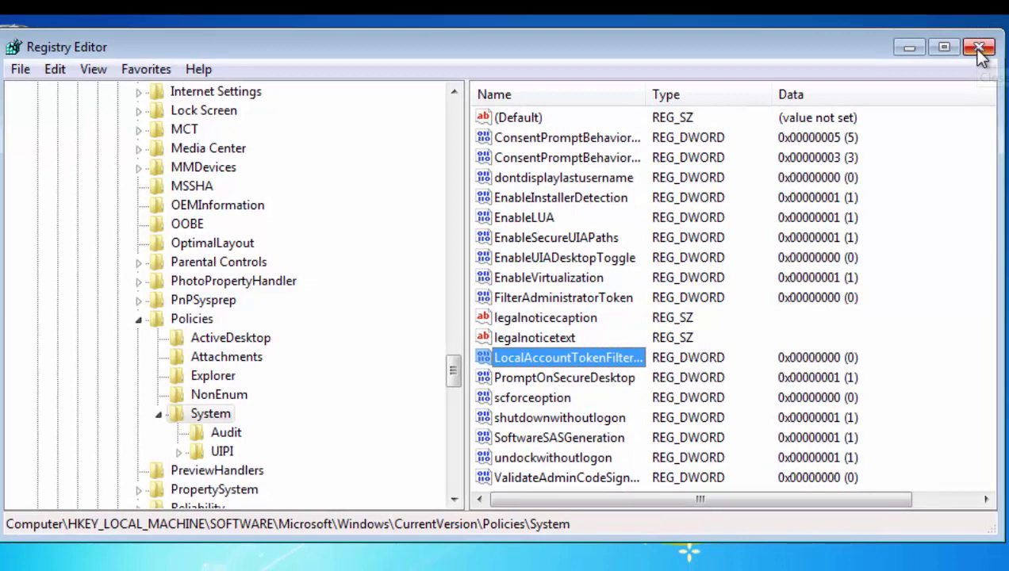
{"action": "left_click", "coordinate": [980, 50]}
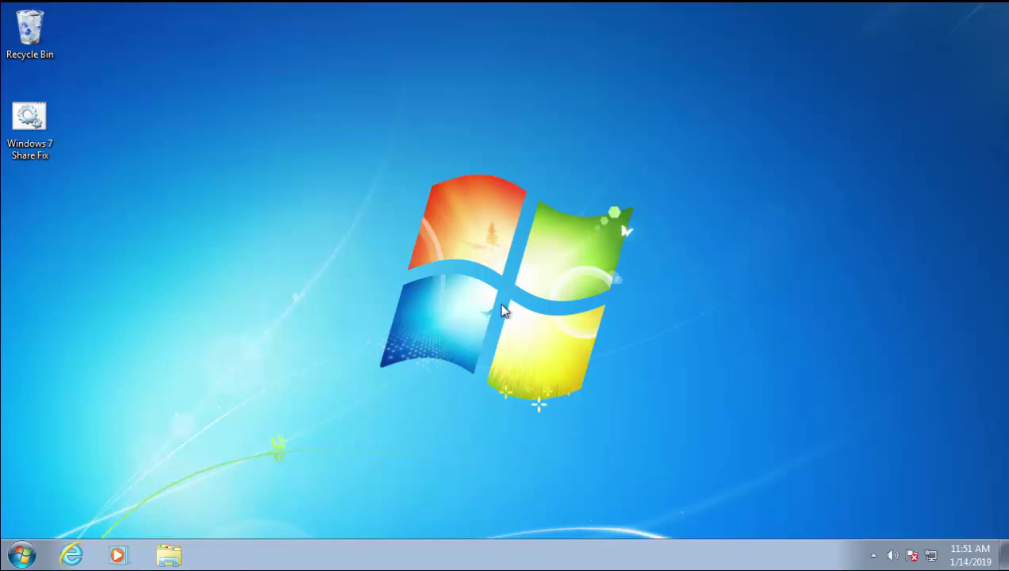
Restart the computer
{"action": "left_click", "coordinate": [25, 558]}
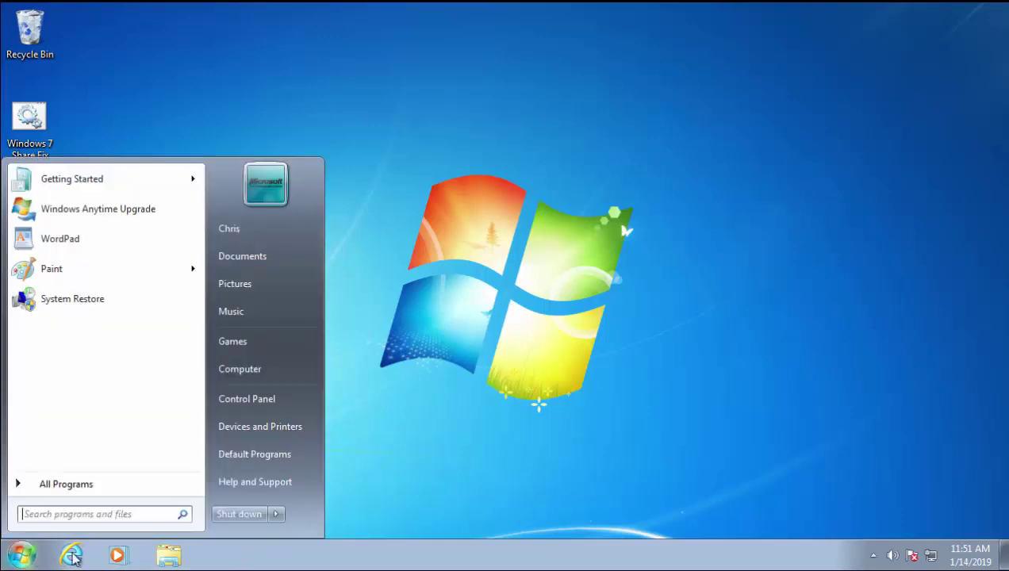
{"action": "left_click", "coordinate": [276, 516]}
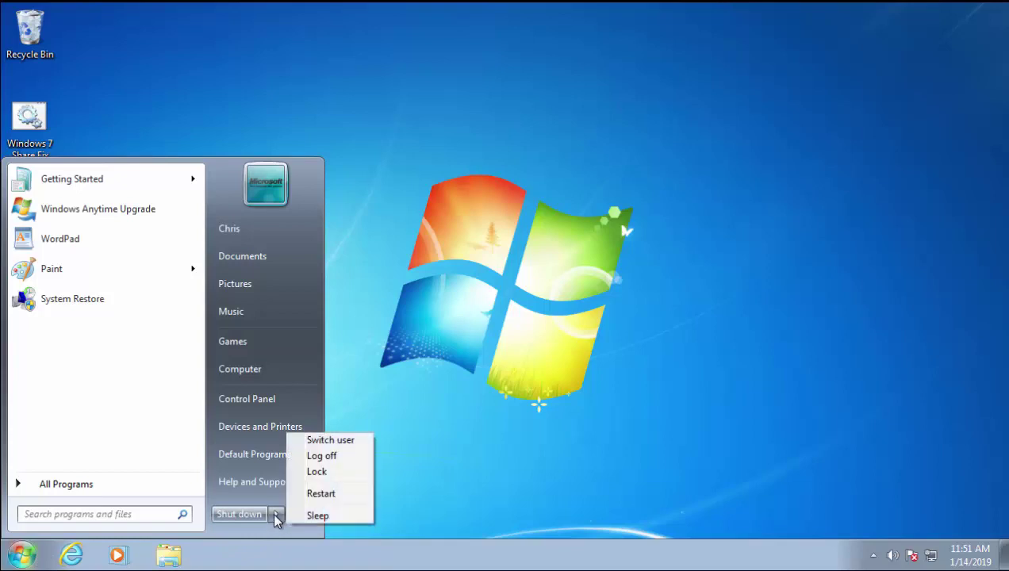
{"action": "left_click", "coordinate": [343, 495]}
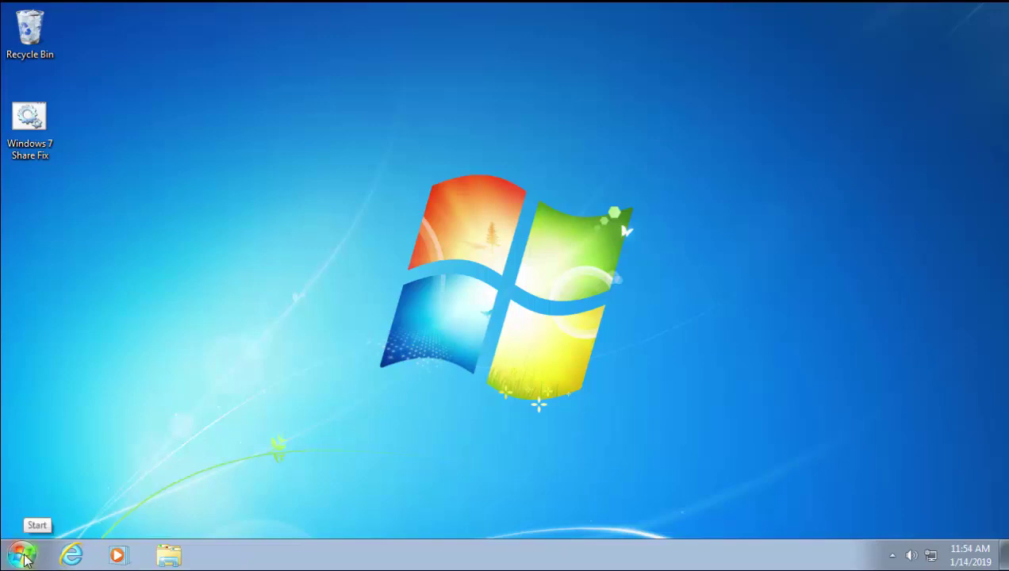
Open the computer's system properties to check the Windows edition and system type, and close the window
{"action": "left_click", "coordinate": [25, 560]}
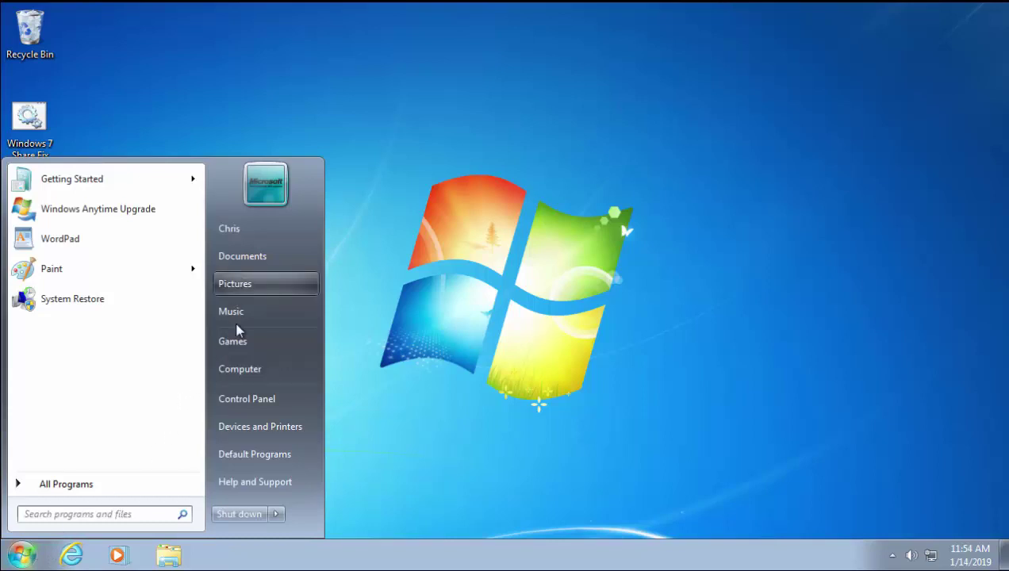
{"action": "right_click", "coordinate": [284, 375]}
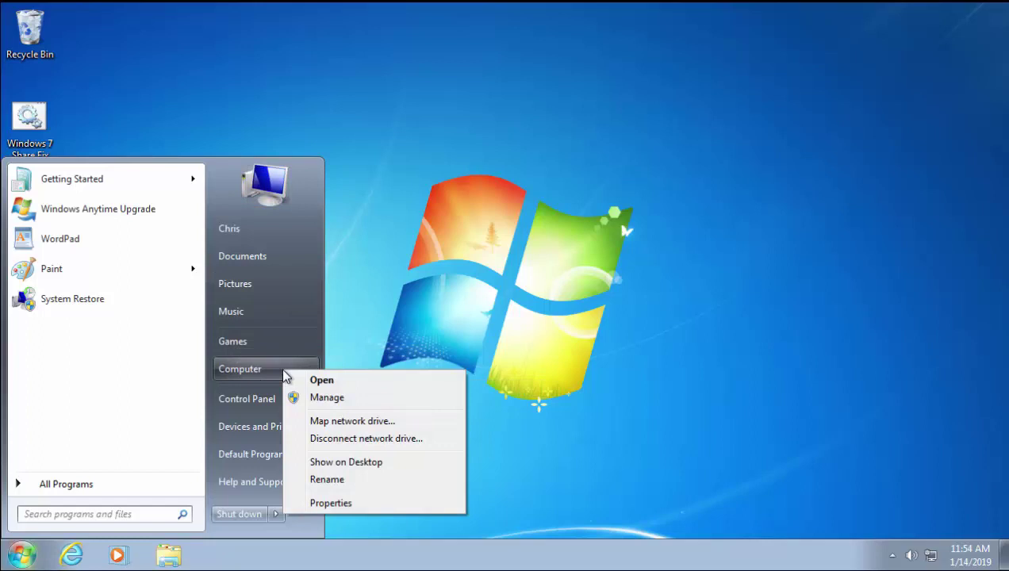
{"action": "left_click", "coordinate": [361, 505]}
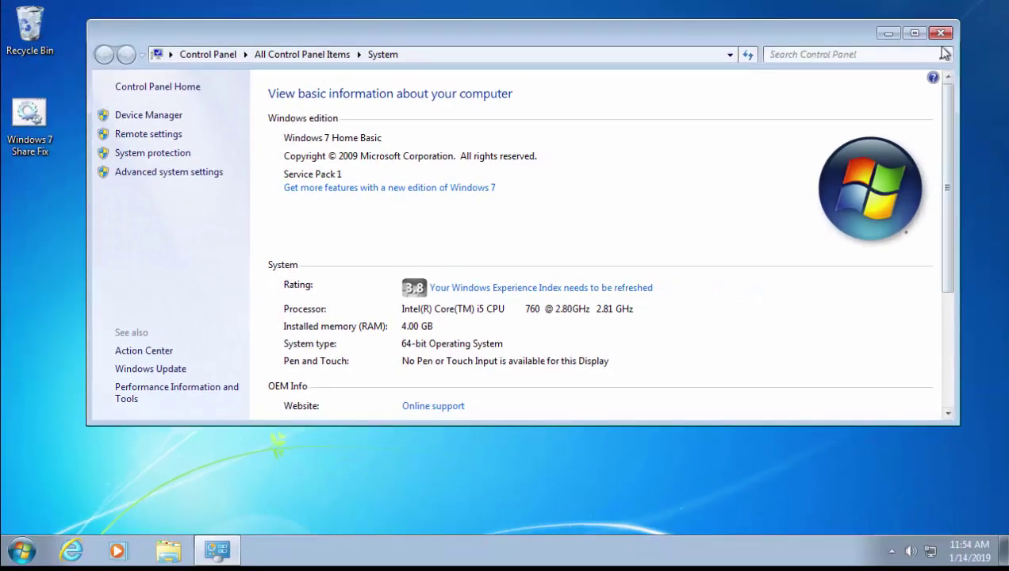
{"action": "left_click", "coordinate": [943, 35]}
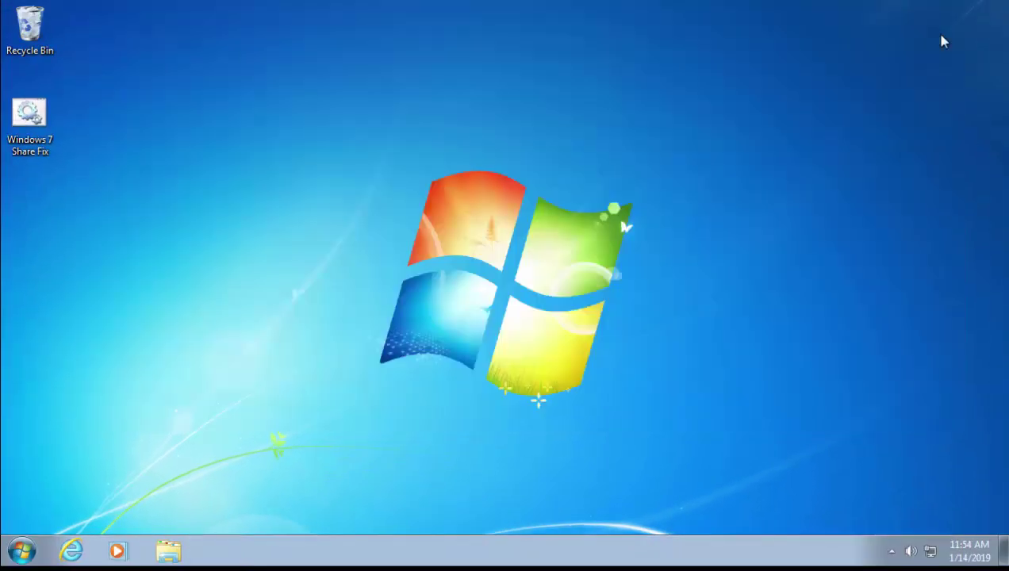
Open Internet Explorer and go to catalog.update.microsoft.com/v7/site/Install.aspx
{"action": "left_click", "coordinate": [73, 550]}
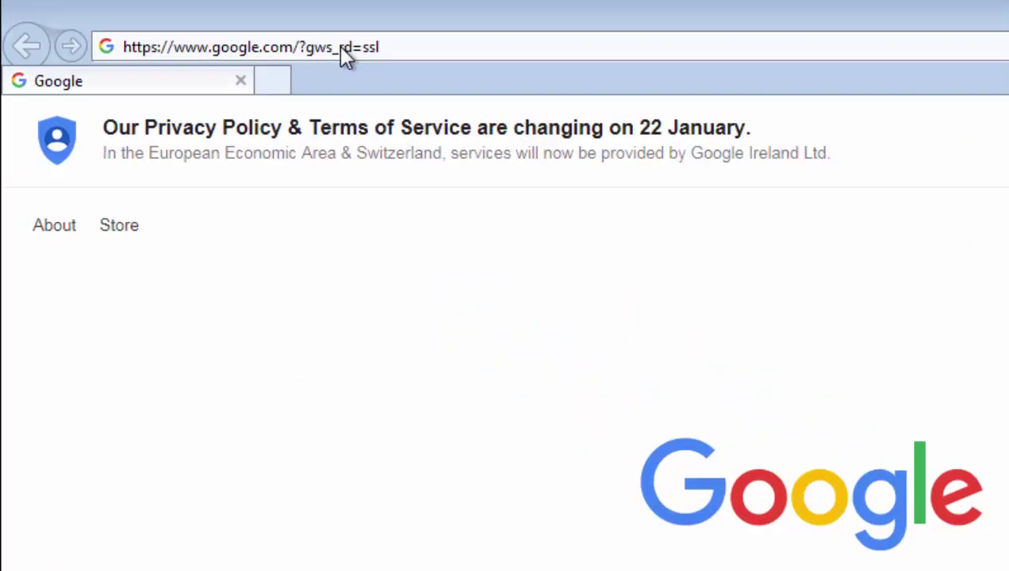
{"action": "left_click", "coordinate": [392, 45]}
{"action": "key", "text": "BackSpace"}
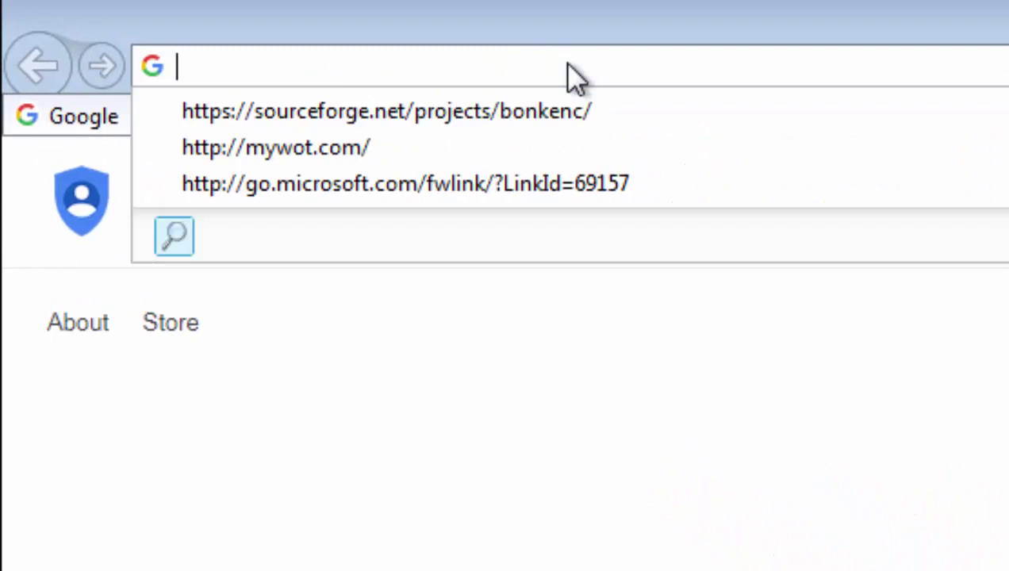
{"action": "type", "text": "catalog"}
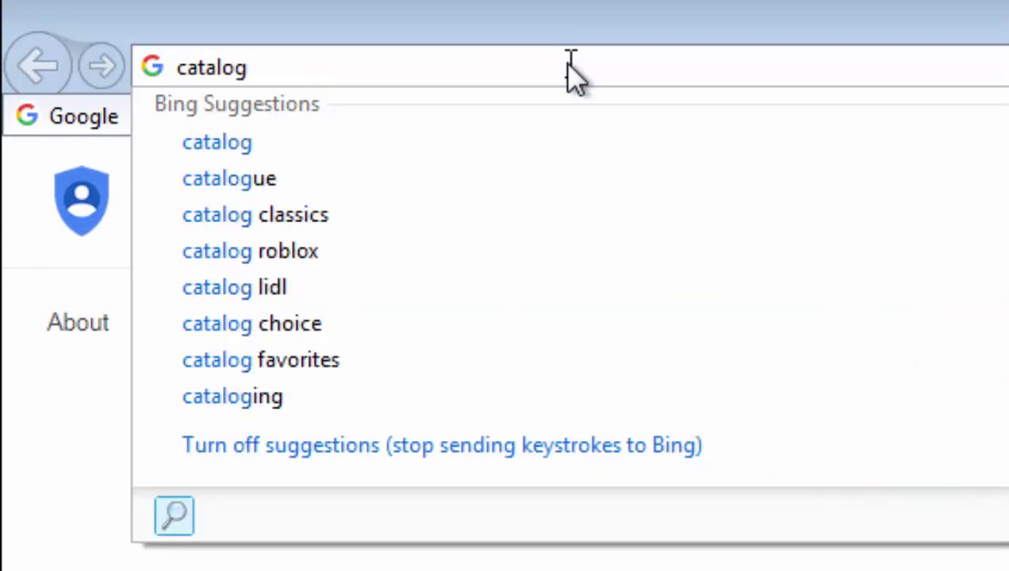
{"action": "type", "text": ".up"}
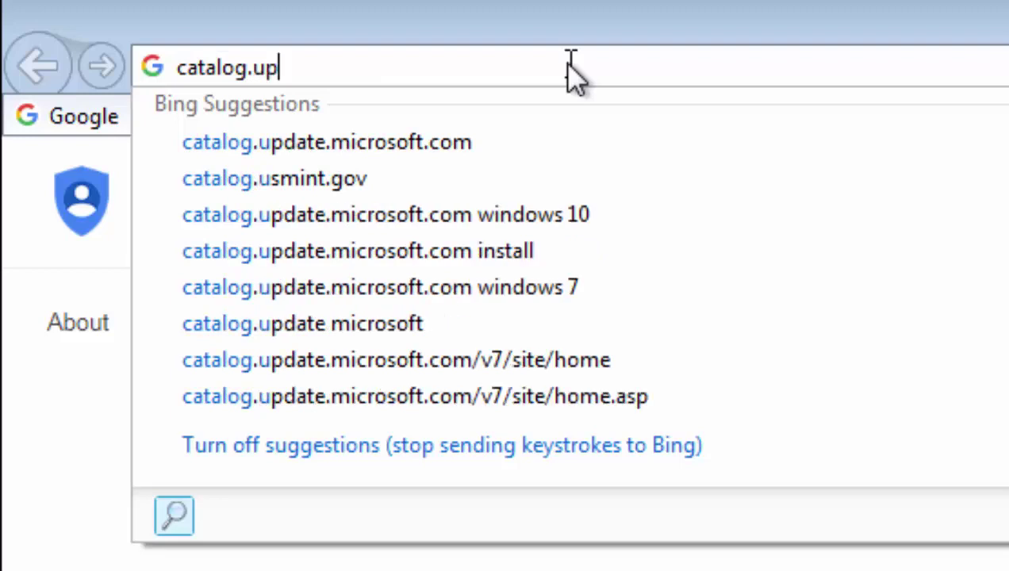
{"action": "type", "text": "date."}
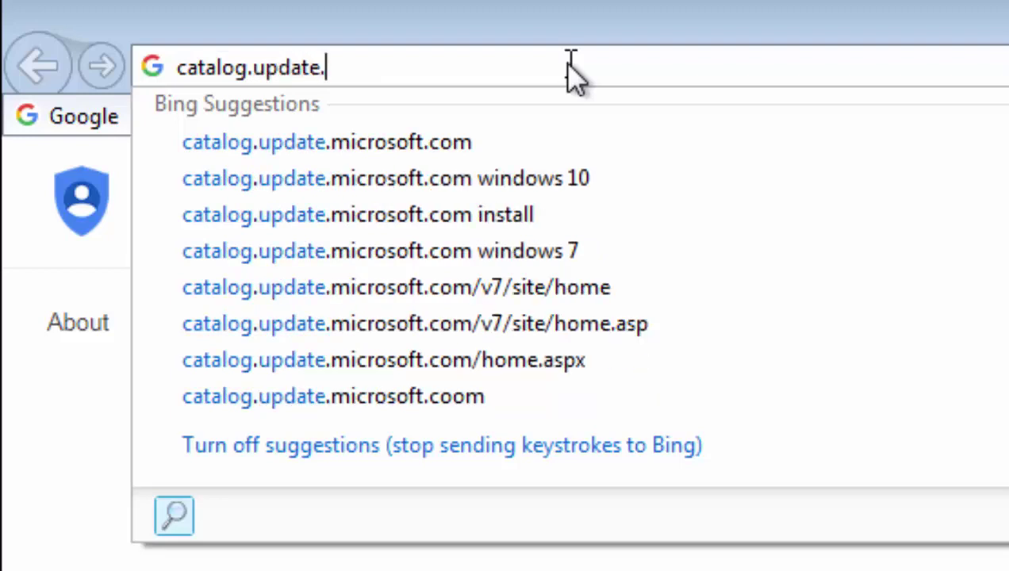
{"action": "type", "text": "mic"}
{"action": "key", "text": "BackSpace"}
{"action": "type", "text": "micro"}
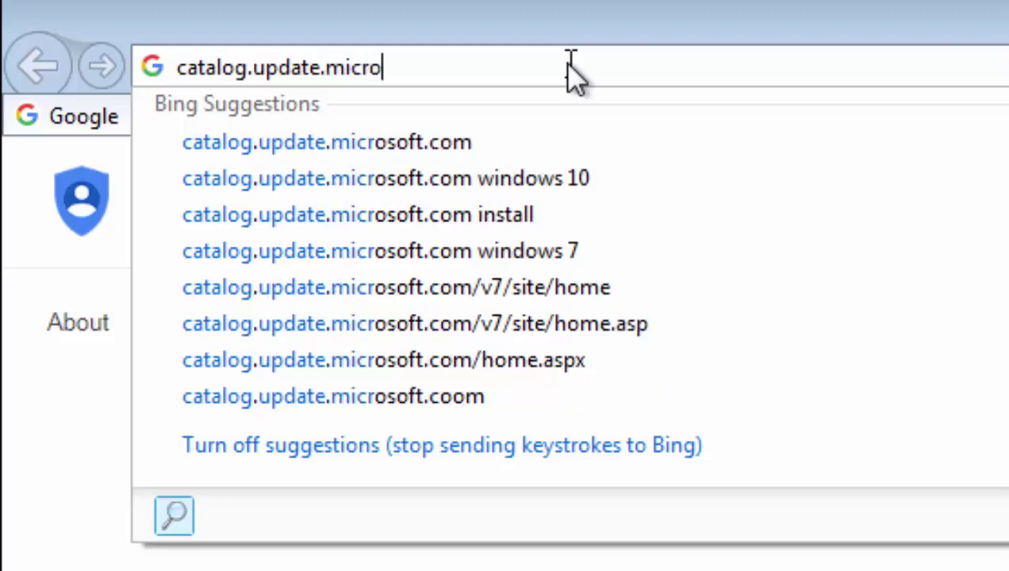
{"action": "type", "text": "soft.com/v7/site/Install.aspx"}
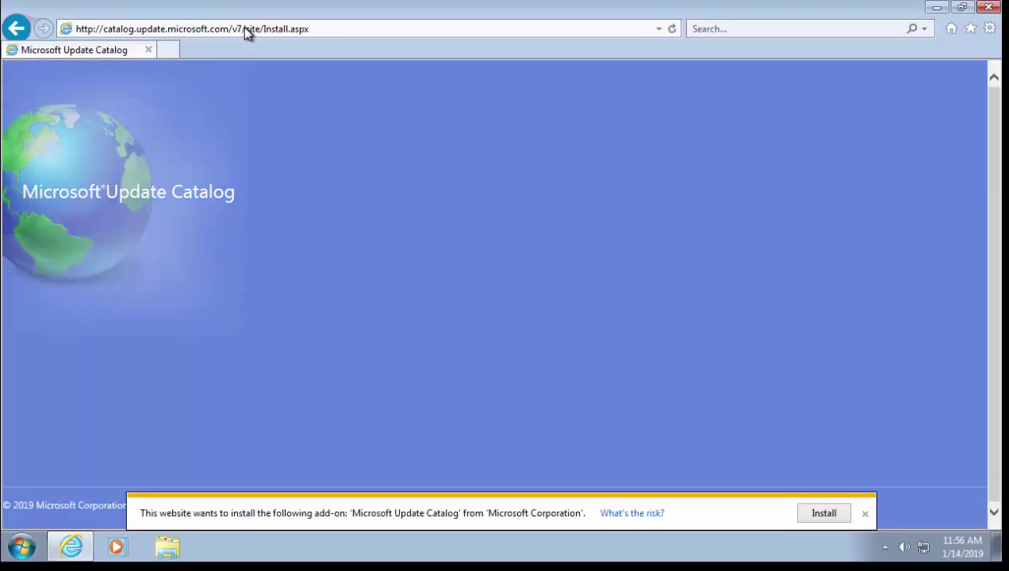
Install the Microsoft Update Catalog add-on, allowing it to make changes to the computer, and search the catalog for kb4487345
{"action": "left_click", "coordinate": [832, 516]}
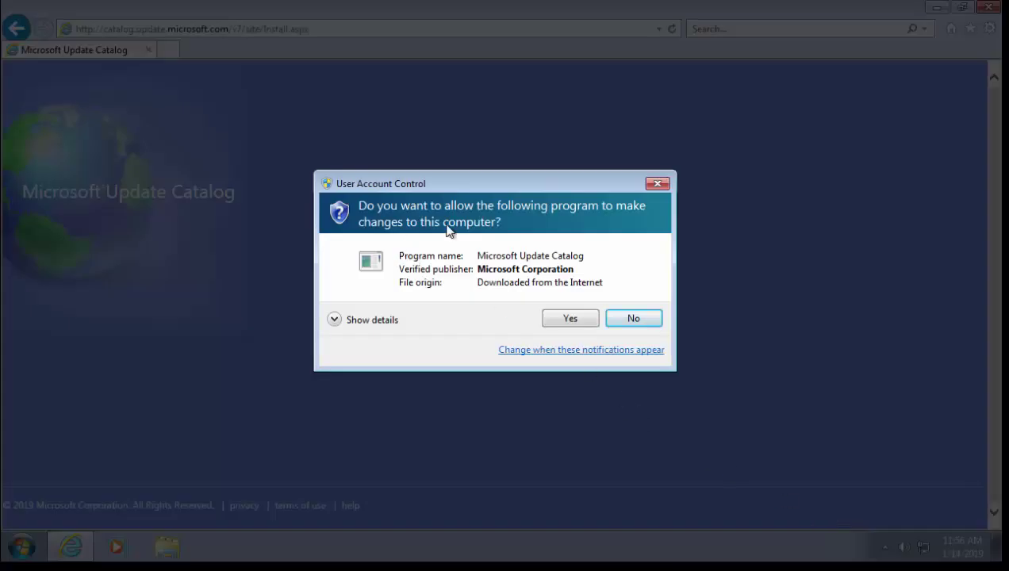
{"action": "left_click", "coordinate": [590, 324]}
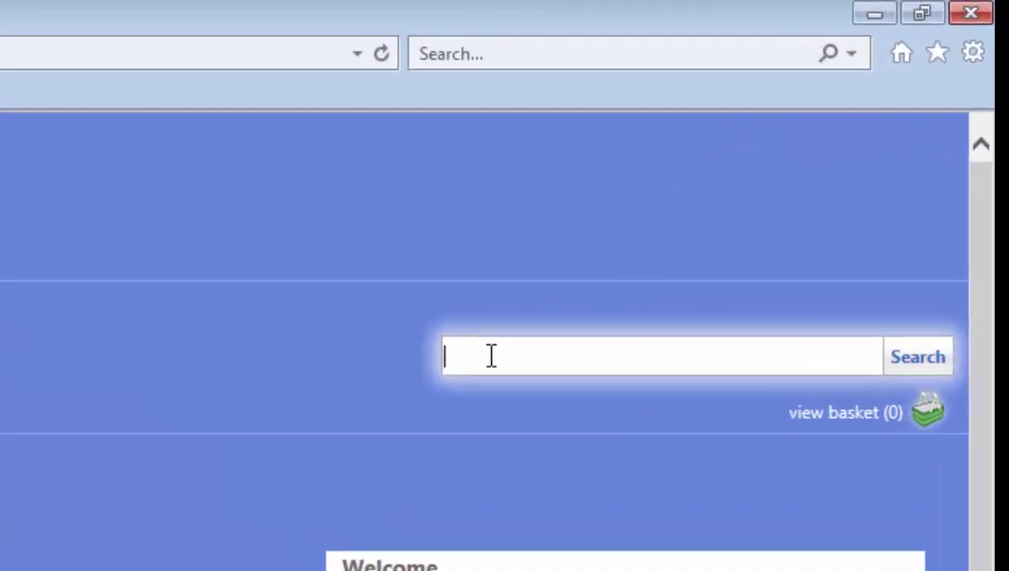
{"action": "type", "text": "kb44"}
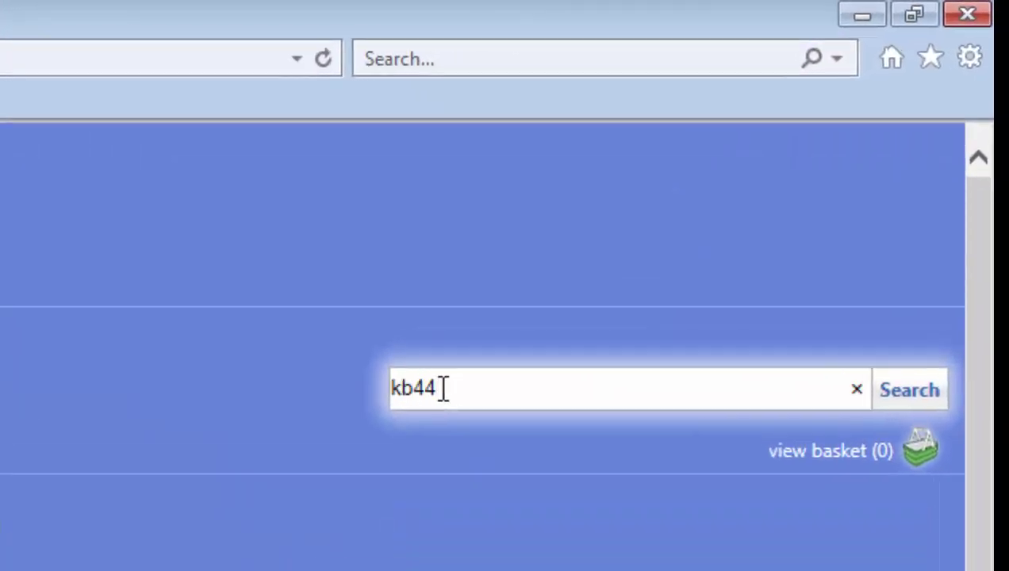
{"action": "type", "text": "87345"}
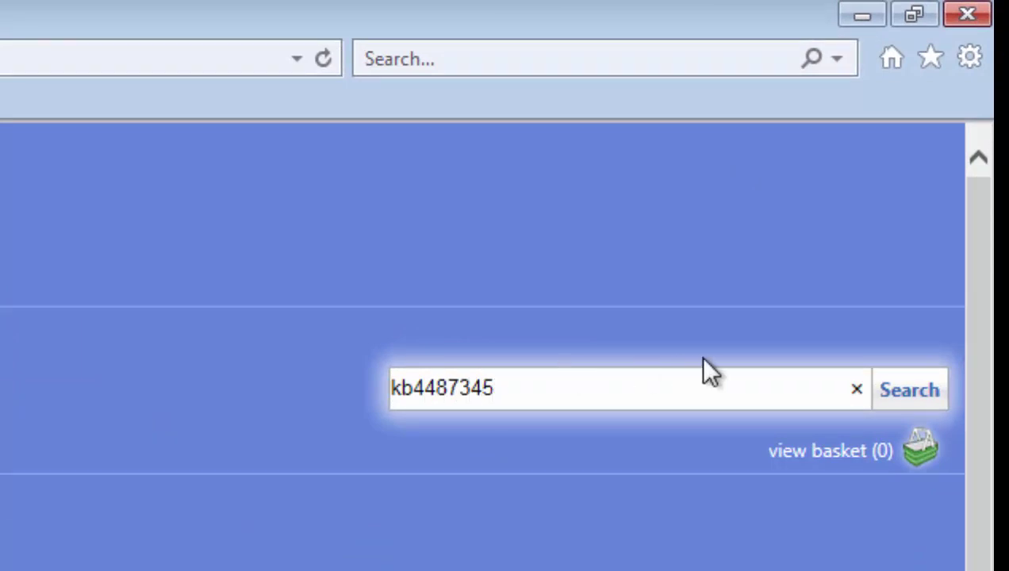
{"action": "left_click", "coordinate": [912, 389]}
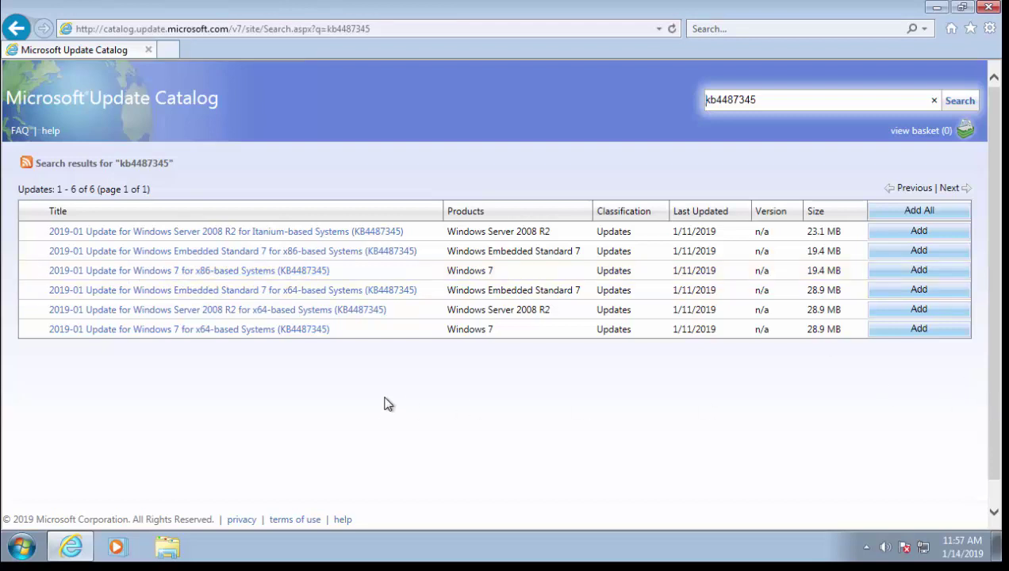
Add the 2019-01 Update for Windows 7 for x64-based Systems (KB4487345) to the basket from its details and close the details window
{"action": "left_click", "coordinate": [241, 332]}
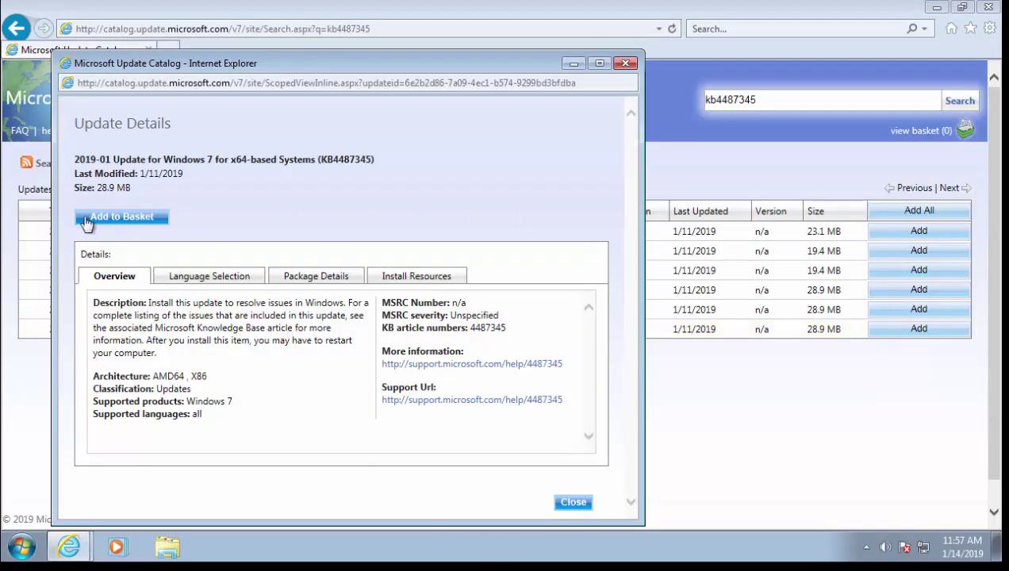
{"action": "left_click", "coordinate": [123, 217]}
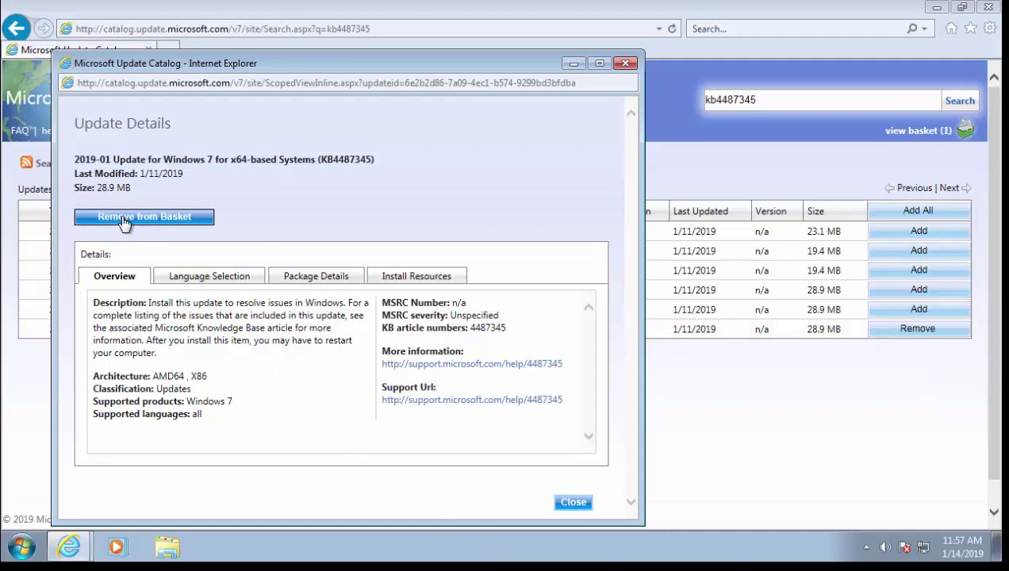
{"action": "left_click", "coordinate": [571, 505]}
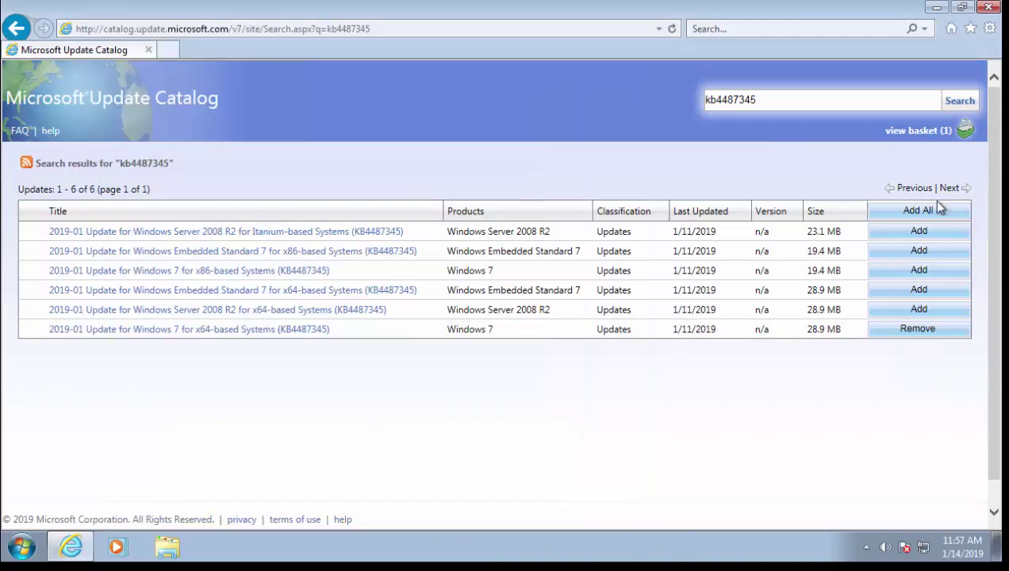
Download the update in the basket to the personal Downloads folder, and close the download window and the browser
{"action": "left_click", "coordinate": [909, 137]}
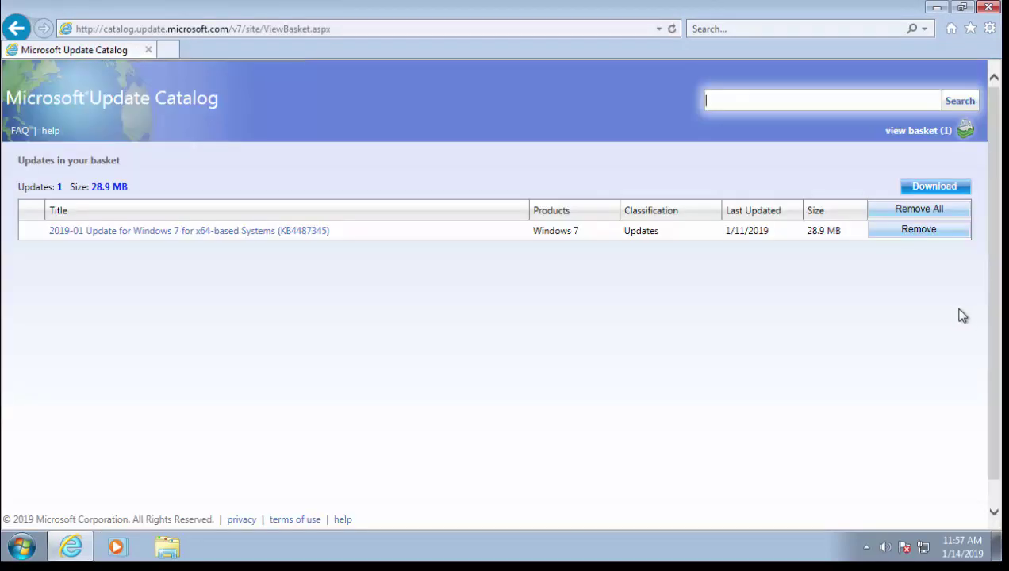
{"action": "left_click", "coordinate": [935, 191]}
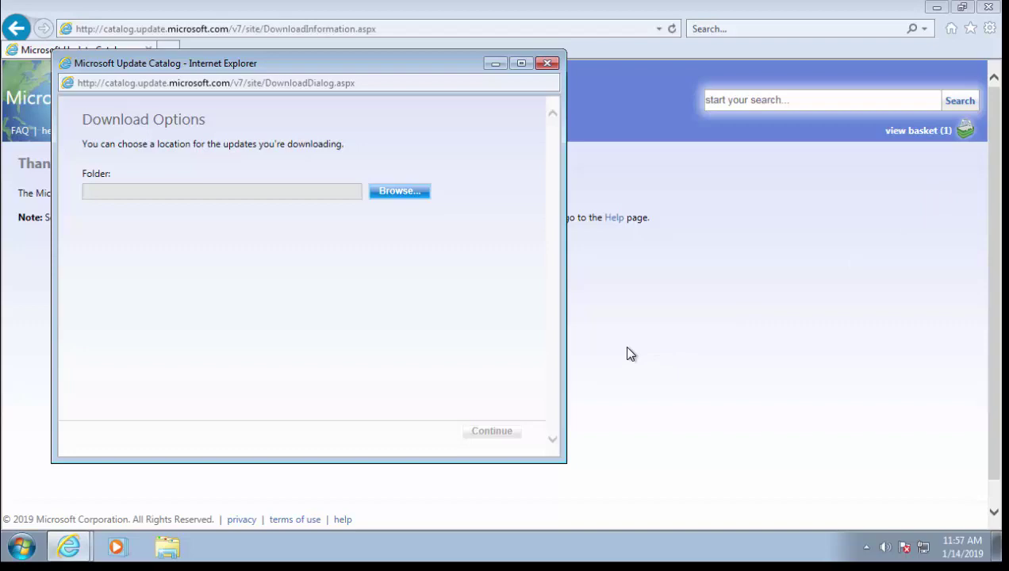
{"action": "left_click", "coordinate": [400, 194]}
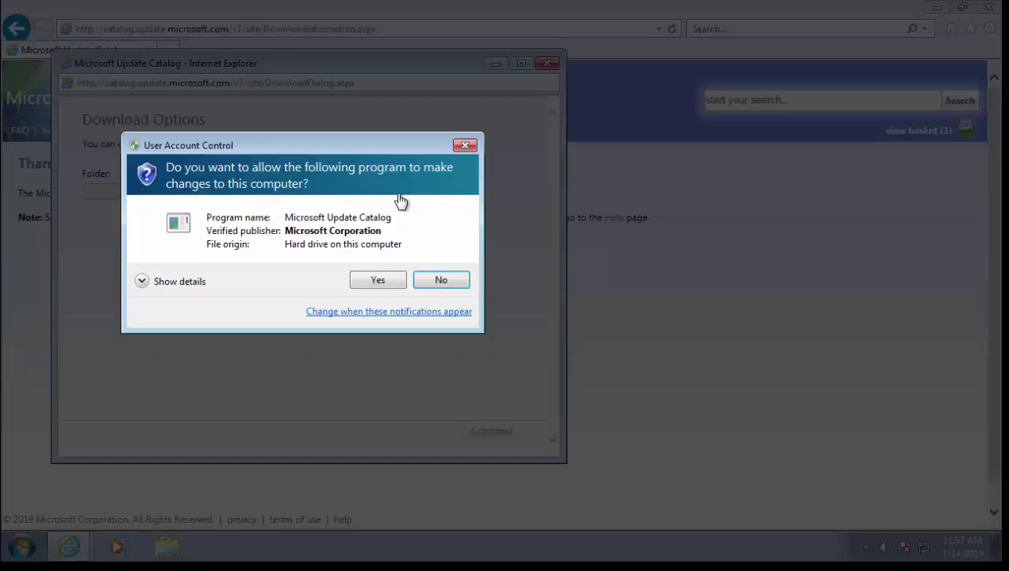
{"action": "left_click", "coordinate": [379, 281]}
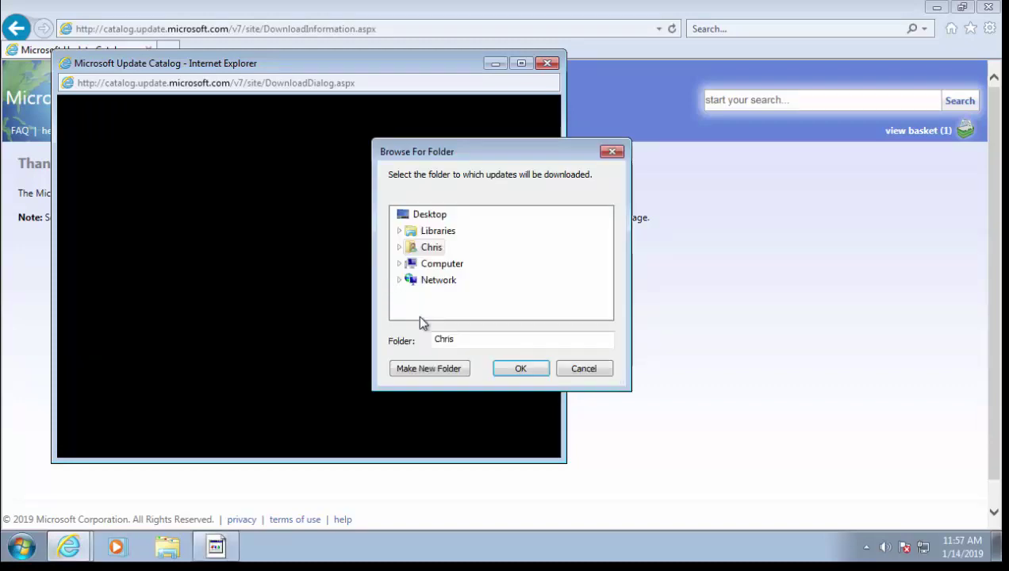
{"action": "double_click", "coordinate": [416, 249]}
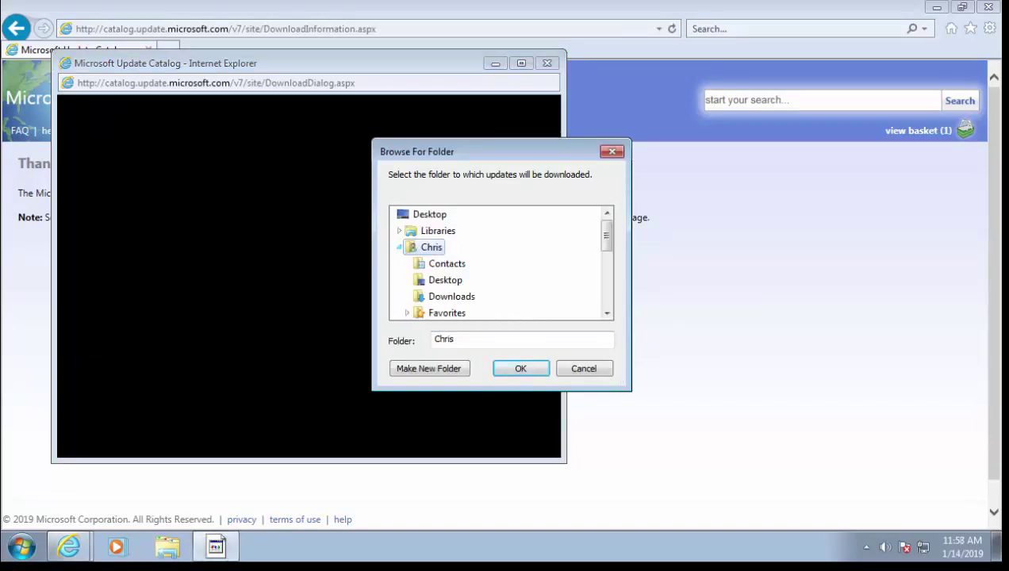
{"action": "left_click", "coordinate": [446, 300]}
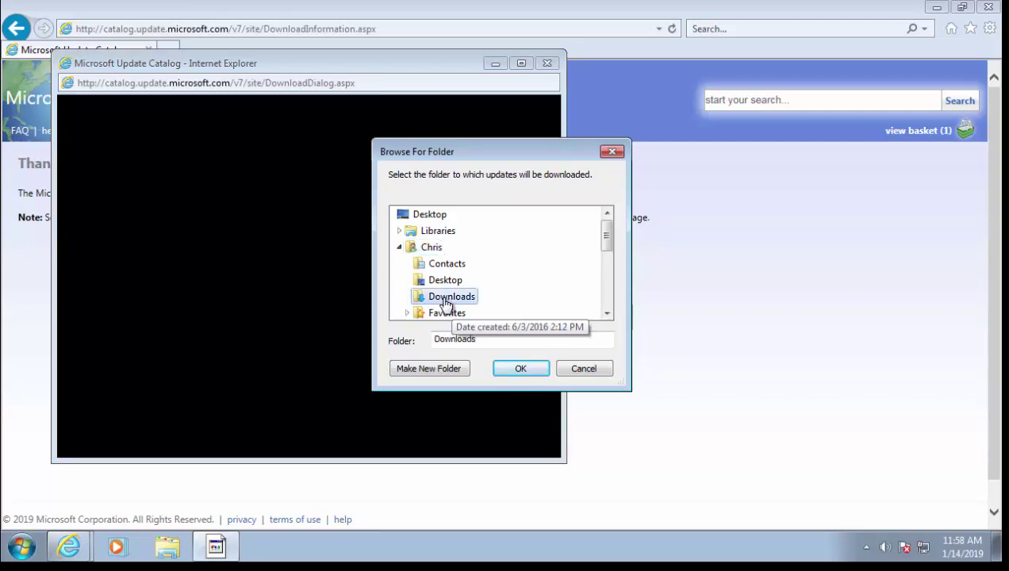
{"action": "left_click", "coordinate": [520, 369]}
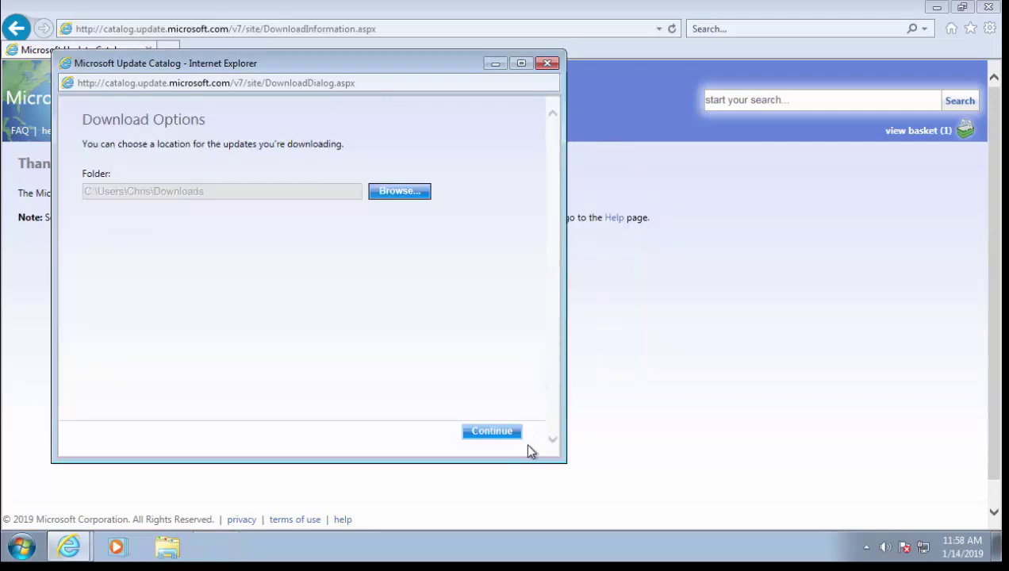
{"action": "left_click", "coordinate": [495, 432]}
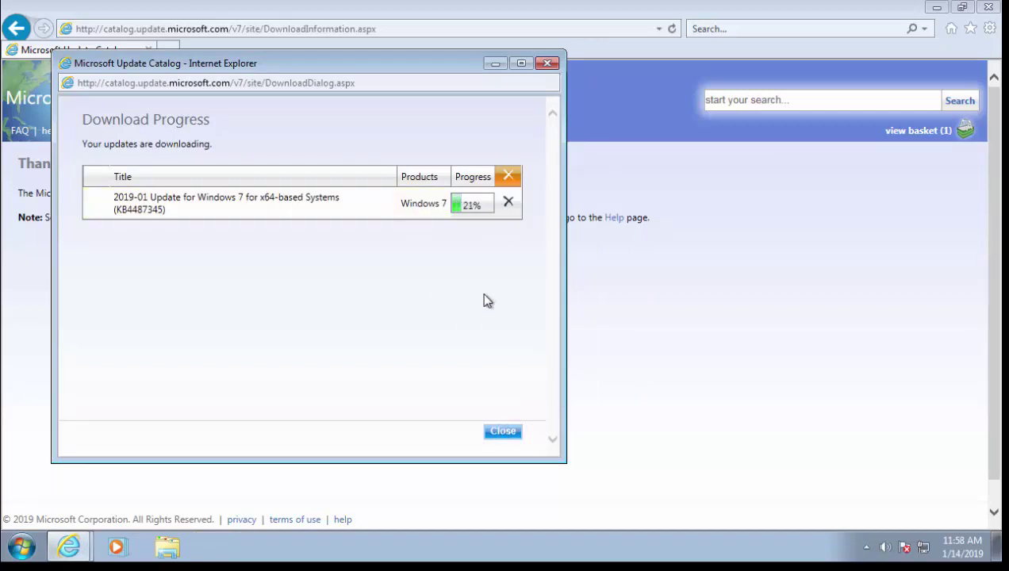
{"action": "left_click", "coordinate": [511, 435]}
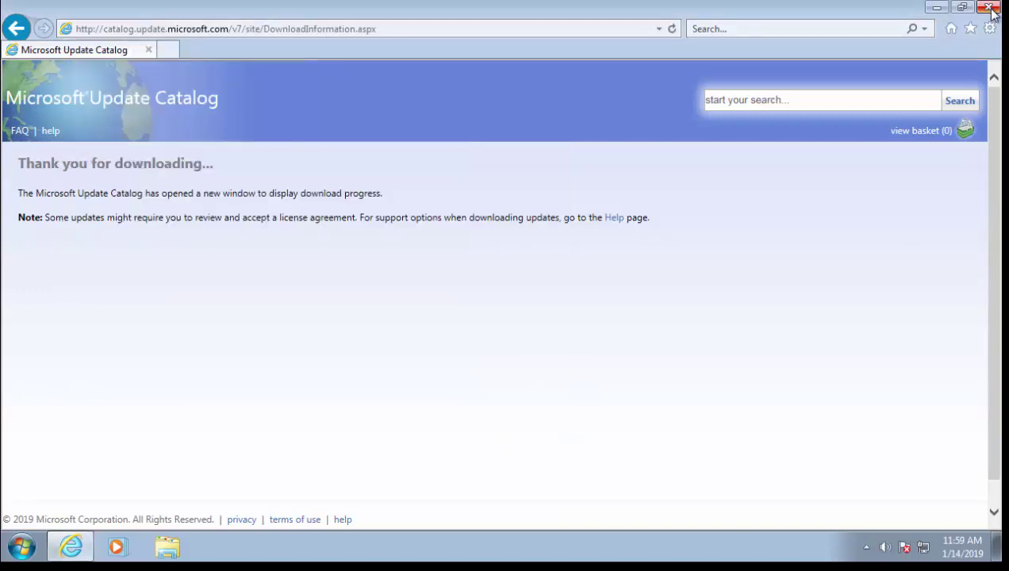
{"action": "left_click", "coordinate": [991, 9]}
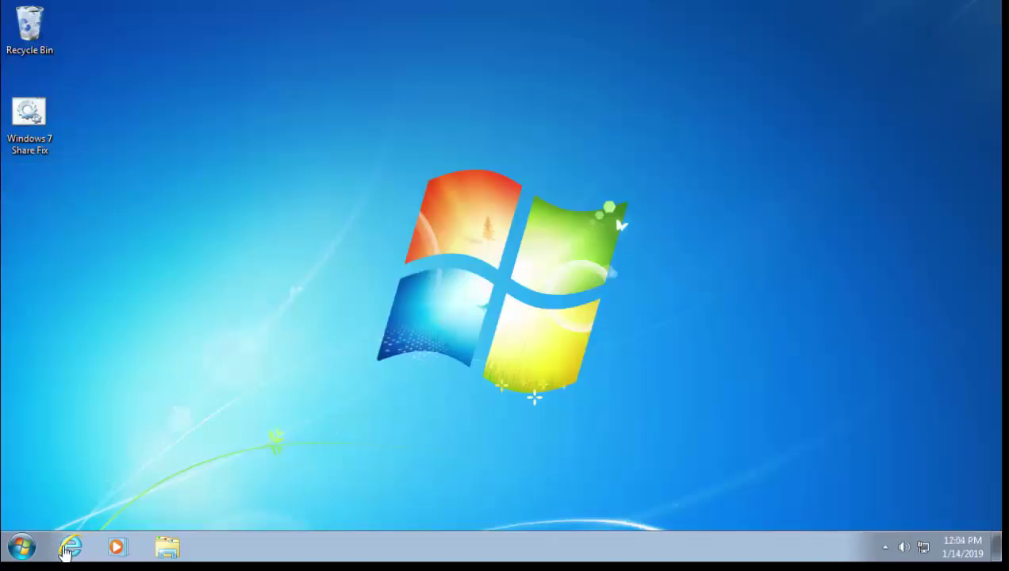
Open the downloaded KB4487345 update folder inside the personal Downloads folder
{"action": "left_click", "coordinate": [23, 548]}
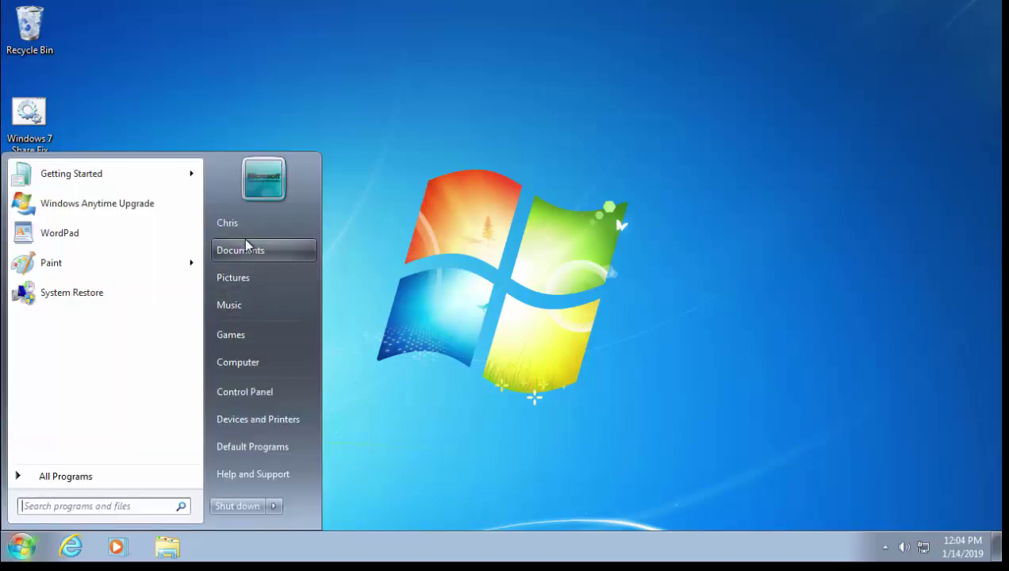
{"action": "left_click", "coordinate": [230, 223]}
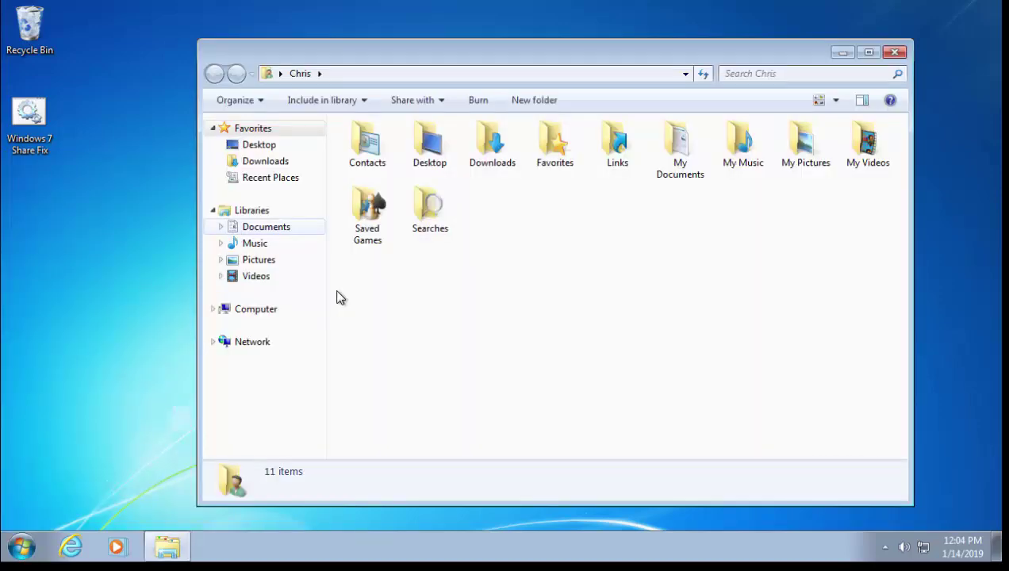
{"action": "double_click", "coordinate": [494, 148]}
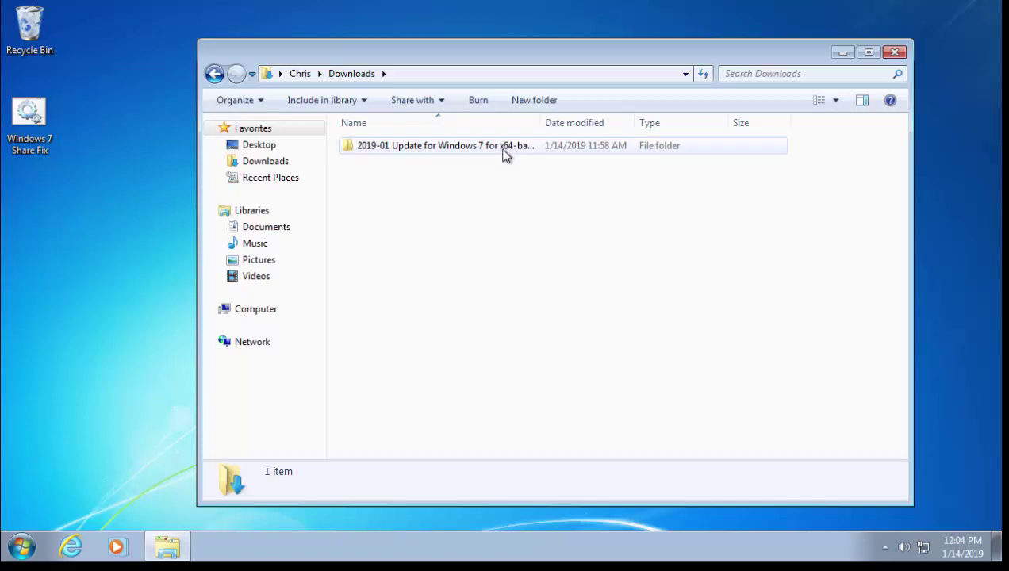
{"action": "double_click", "coordinate": [415, 149]}
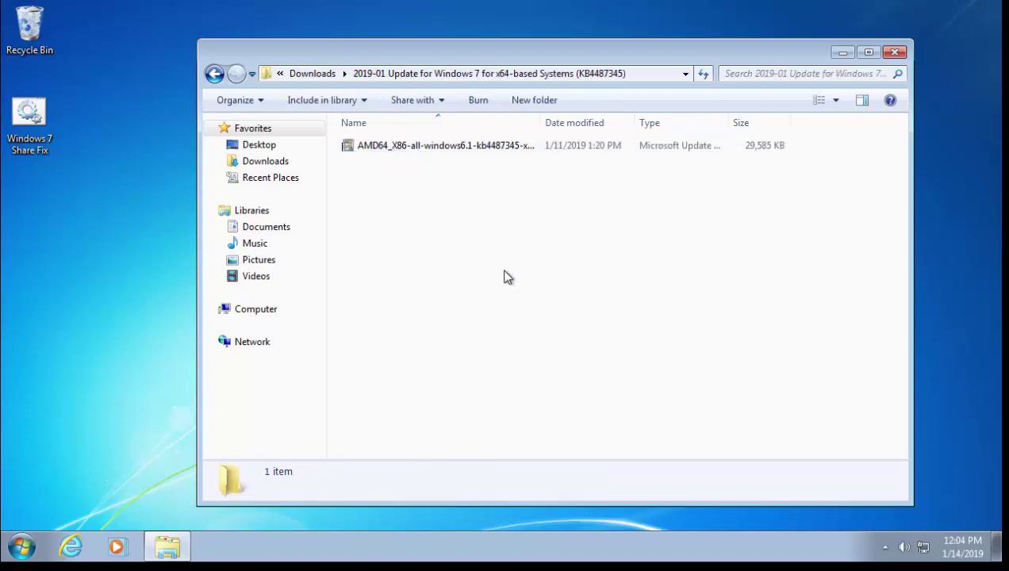
Install the update from the AMD64_X86-all-windows6.1-kb4487345 package and restart the computer
{"action": "left_click", "coordinate": [419, 148]}
{"action": "double_click", "coordinate": [420, 148]}
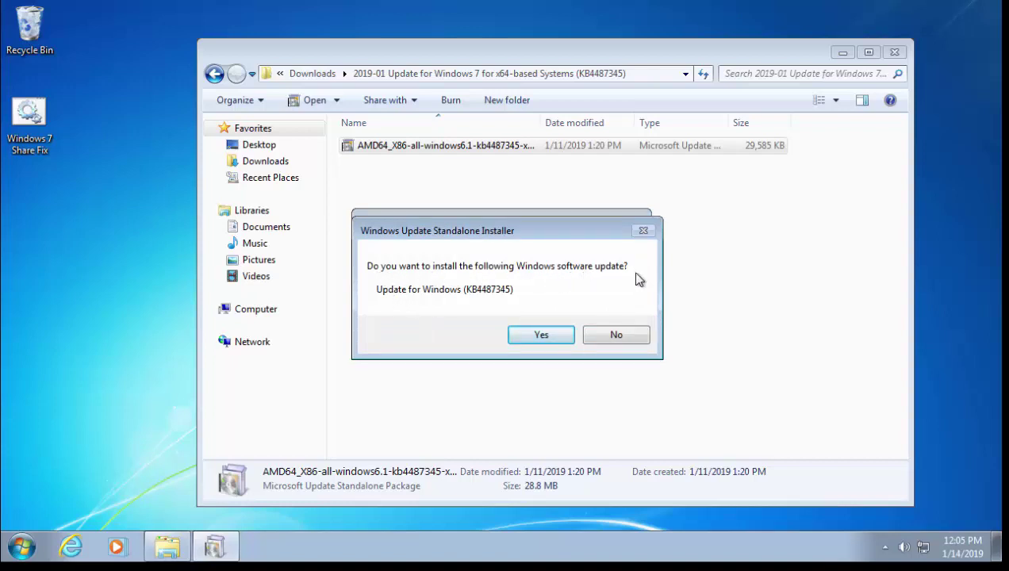
{"action": "left_click", "coordinate": [542, 335]}
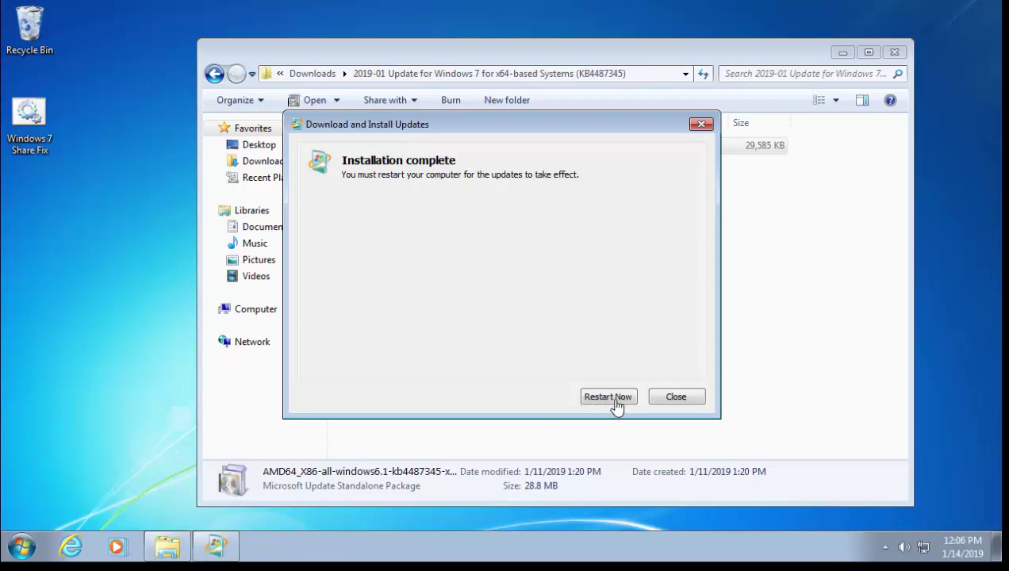
{"action": "left_click", "coordinate": [608, 396]}
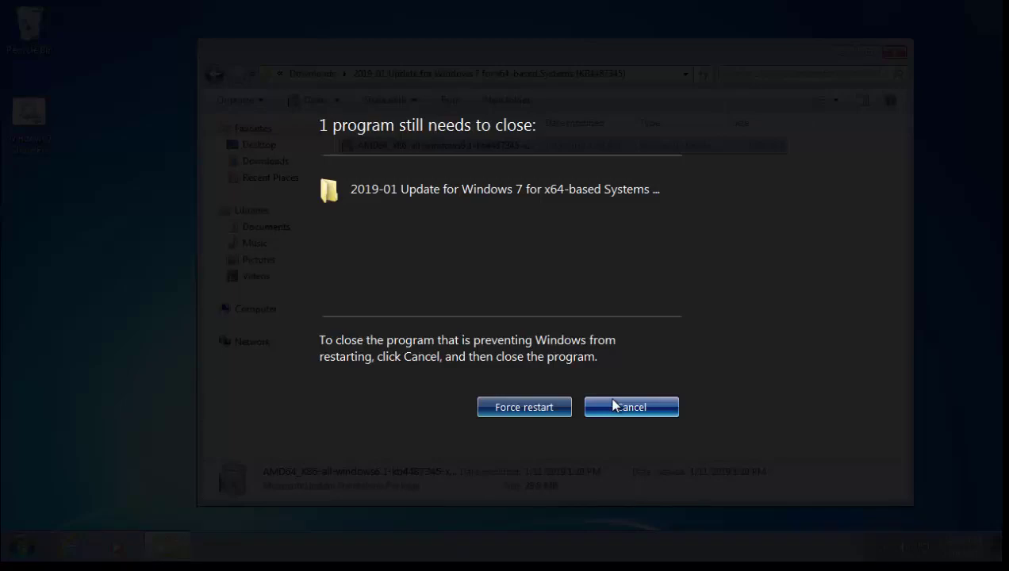